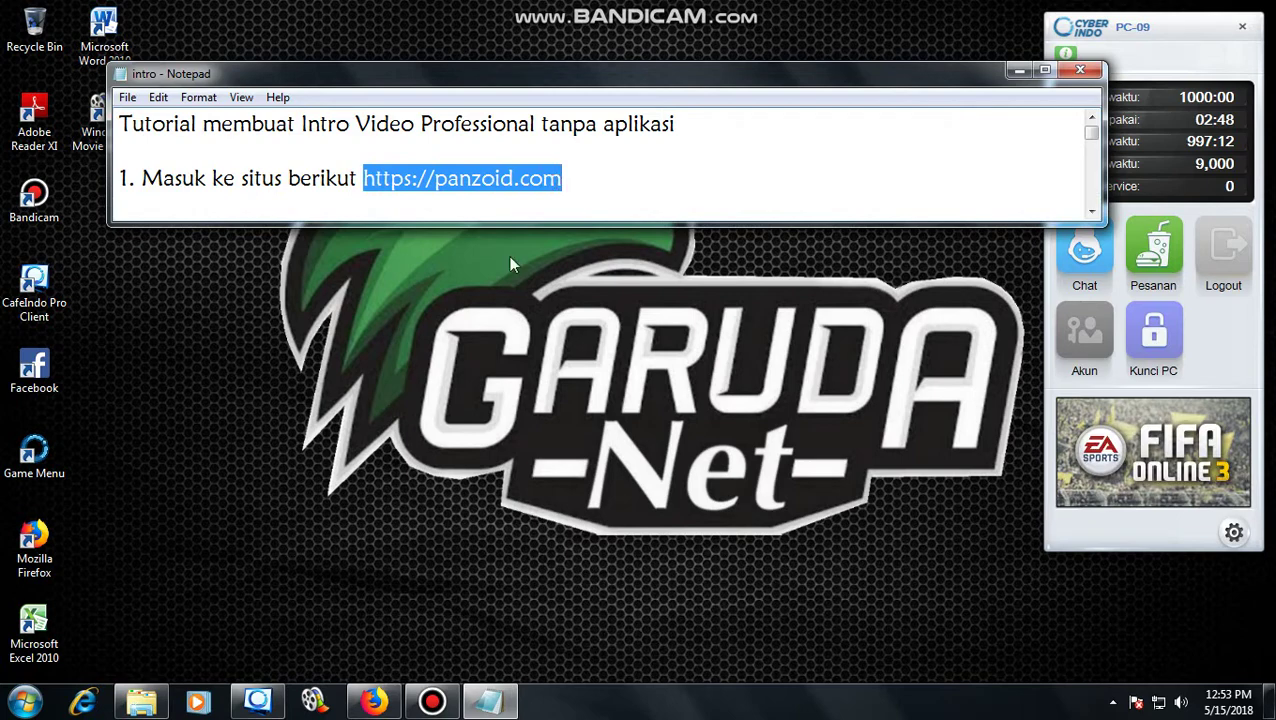
Step: Switch to Firefox and open the panzoid.com site from the Google results for panzoid
key(alt+Tab)
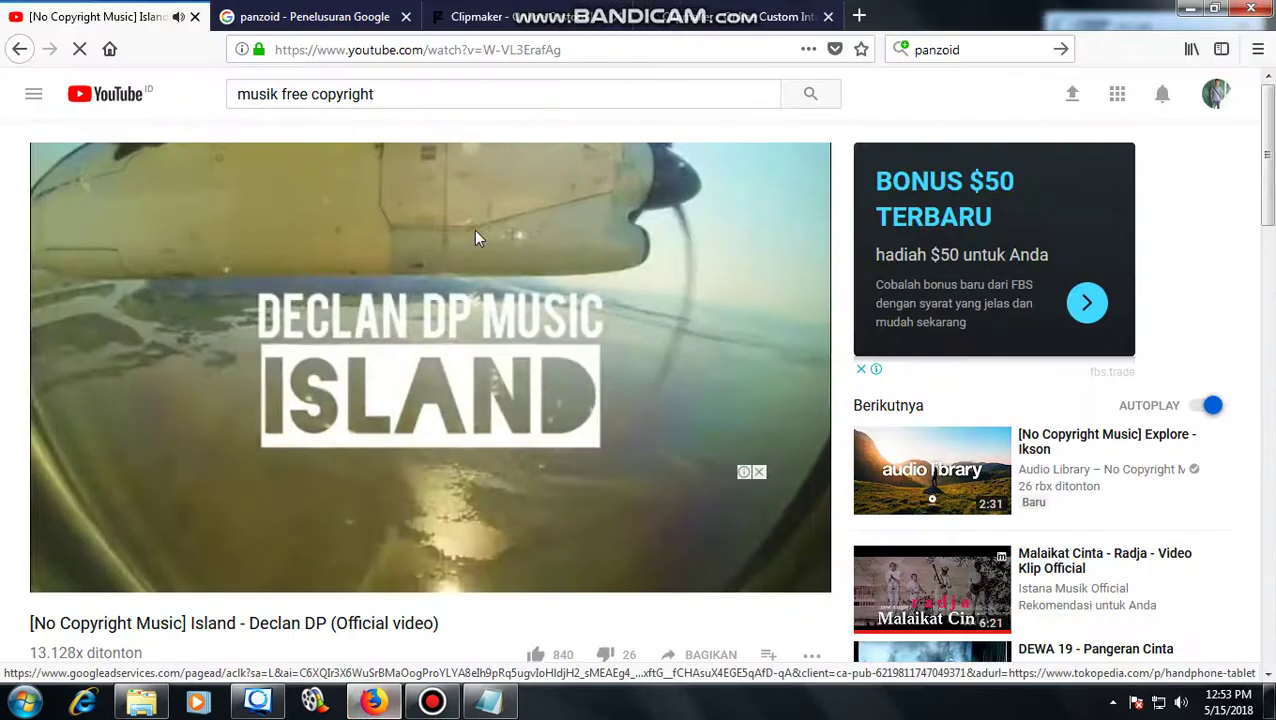
click(357, 22)
click(165, 241)
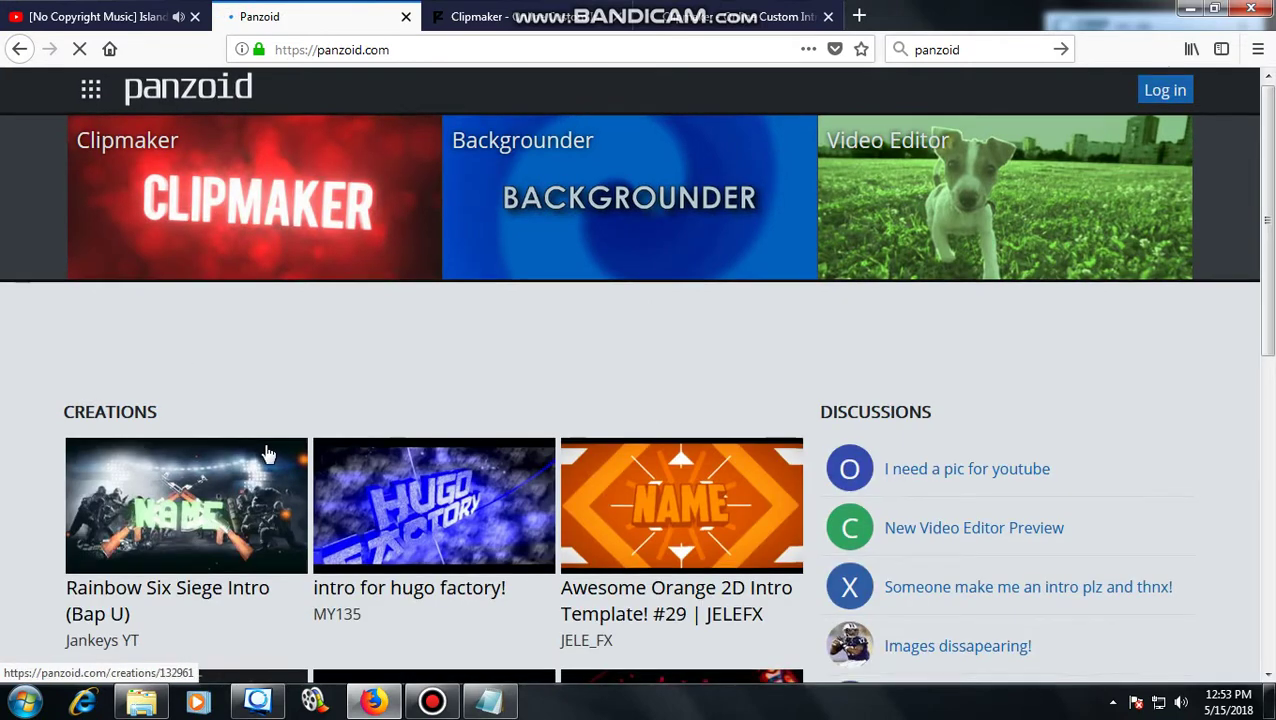
scroll(270, 455, down, 2)
scroll(270, 455, up, 2)
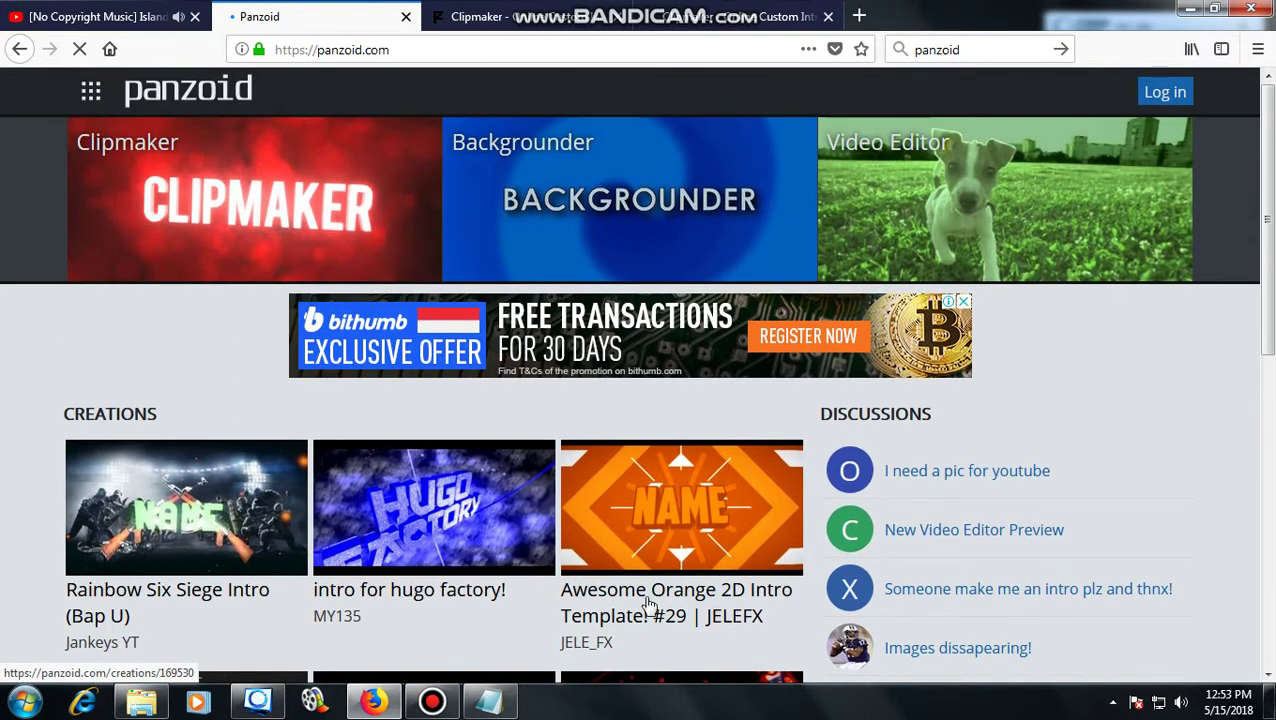
Step: Bring up the intro notes in Notepad, enlarge the window to show instruction 2 and highlight its text
click(489, 700)
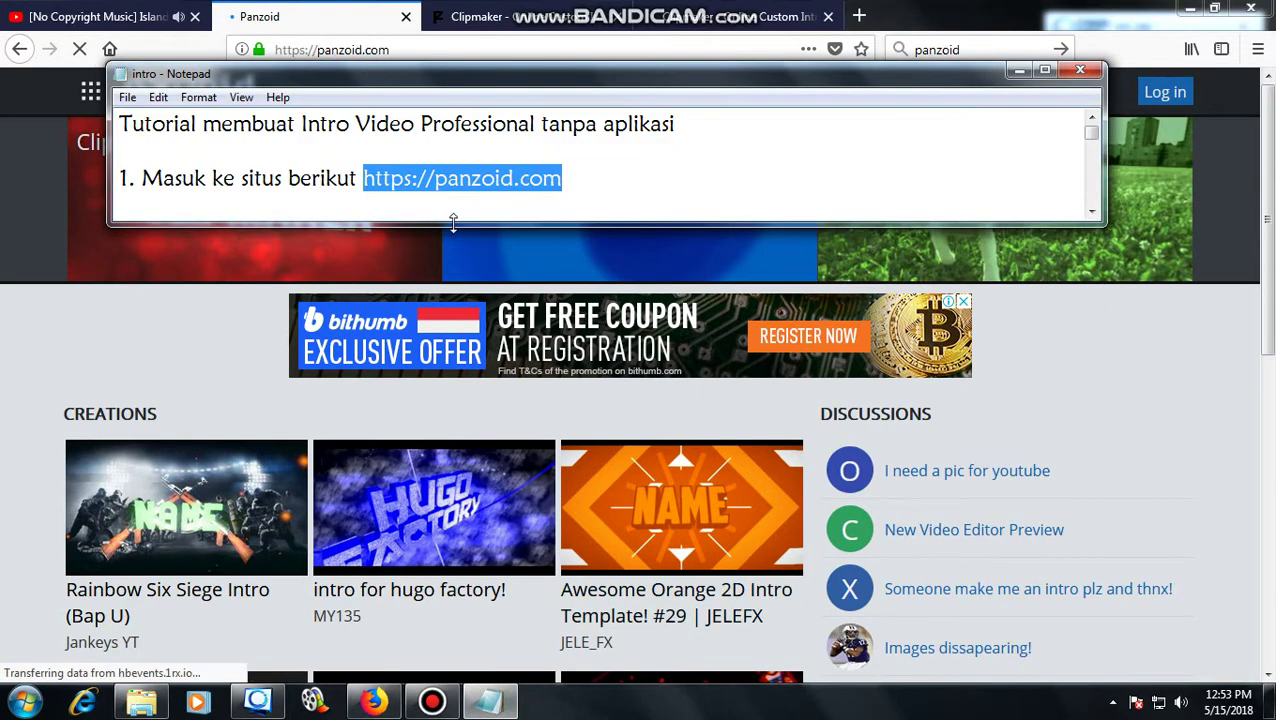
drag(448, 227, 440, 272)
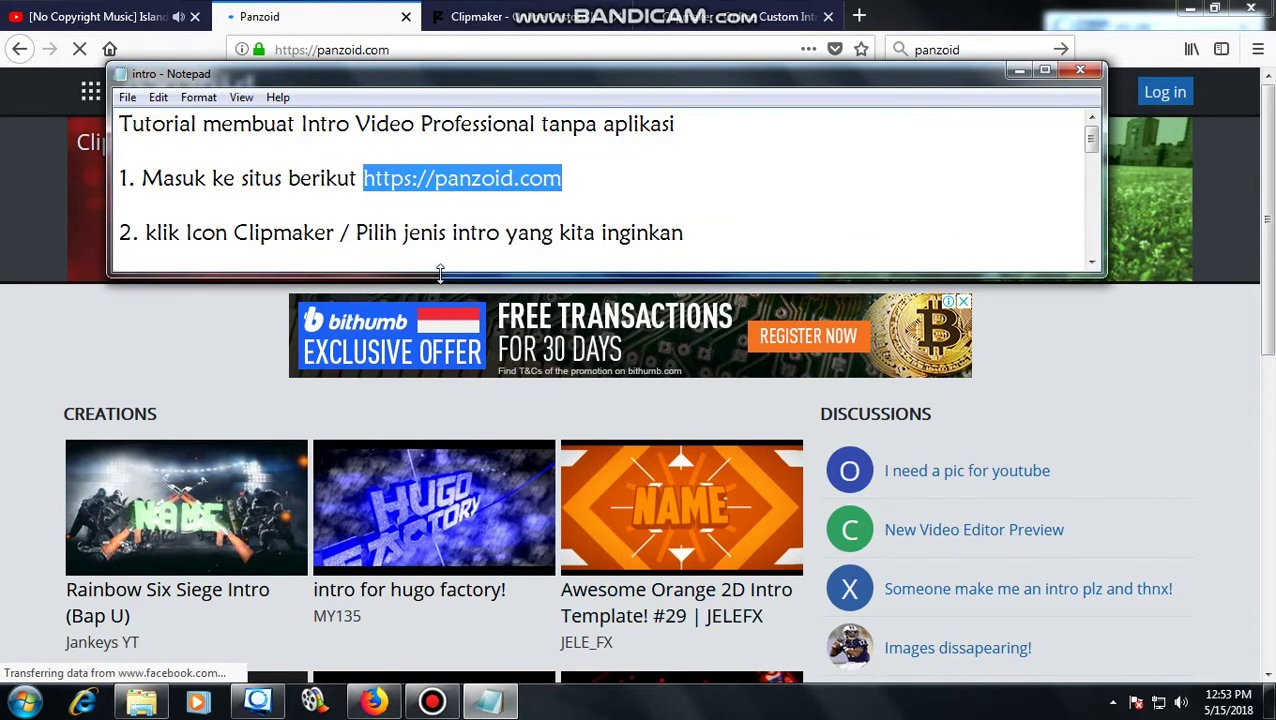
drag(234, 232, 686, 233)
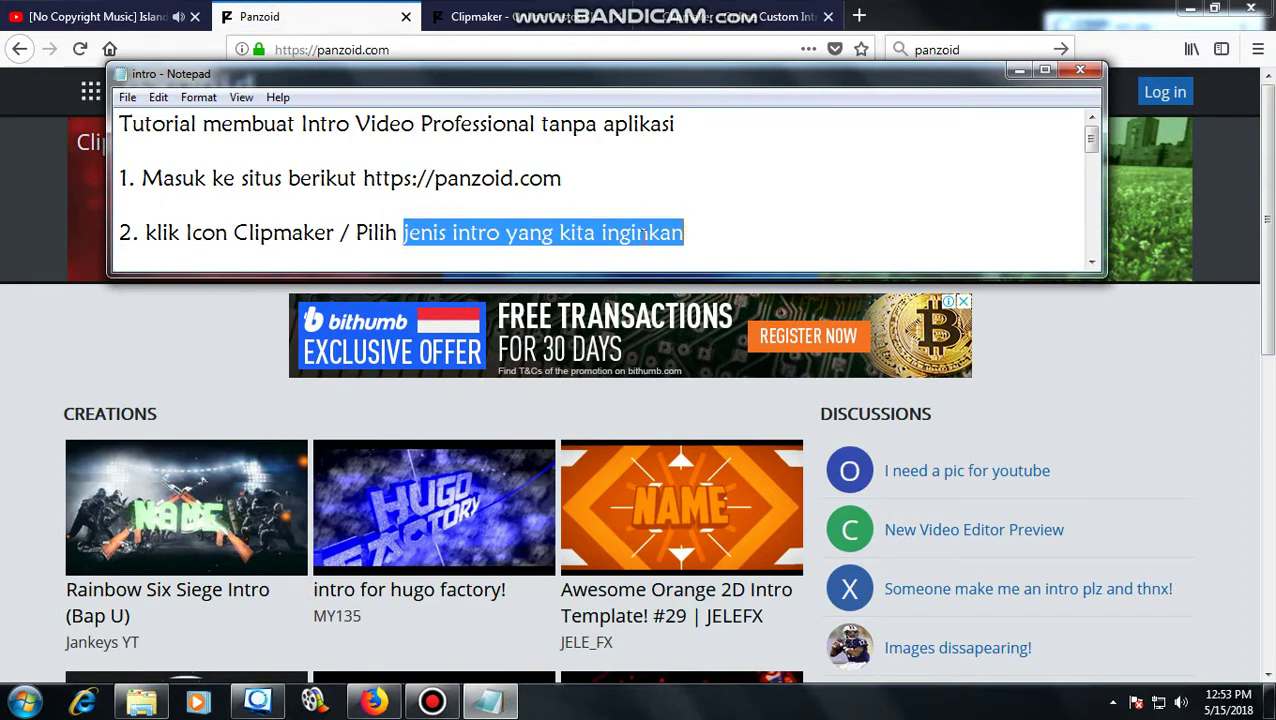
Step: Return to the Panzoid site in Firefox, open the Clipmaker tool and bring up the full listing of creations
click(33, 318)
scroll(114, 342, down, 7)
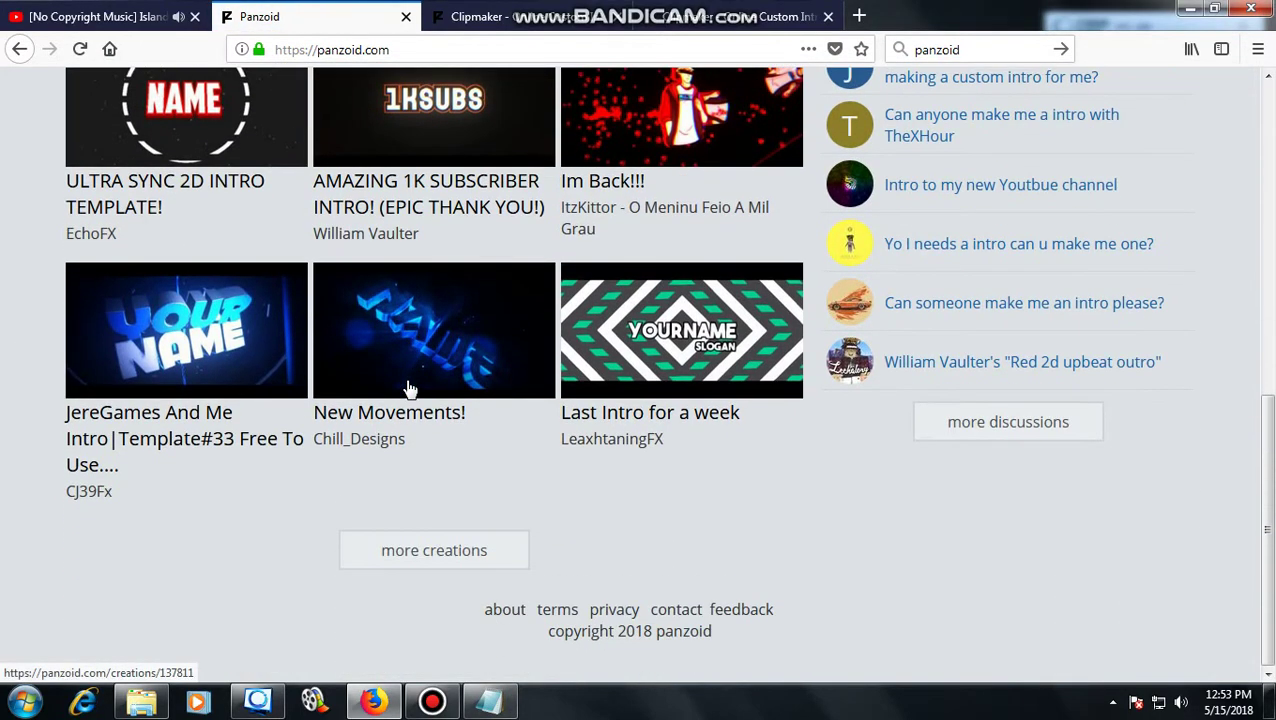
scroll(300, 300, up, 10)
click(246, 204)
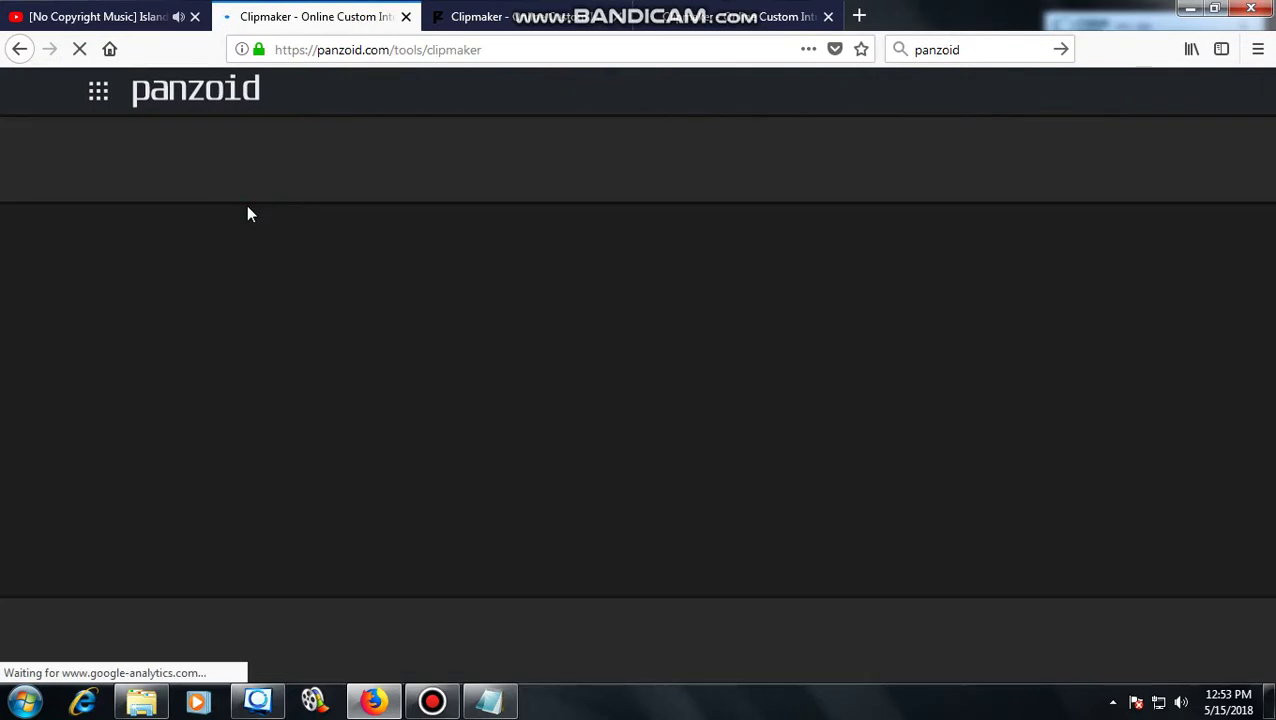
scroll(313, 504, down, 8)
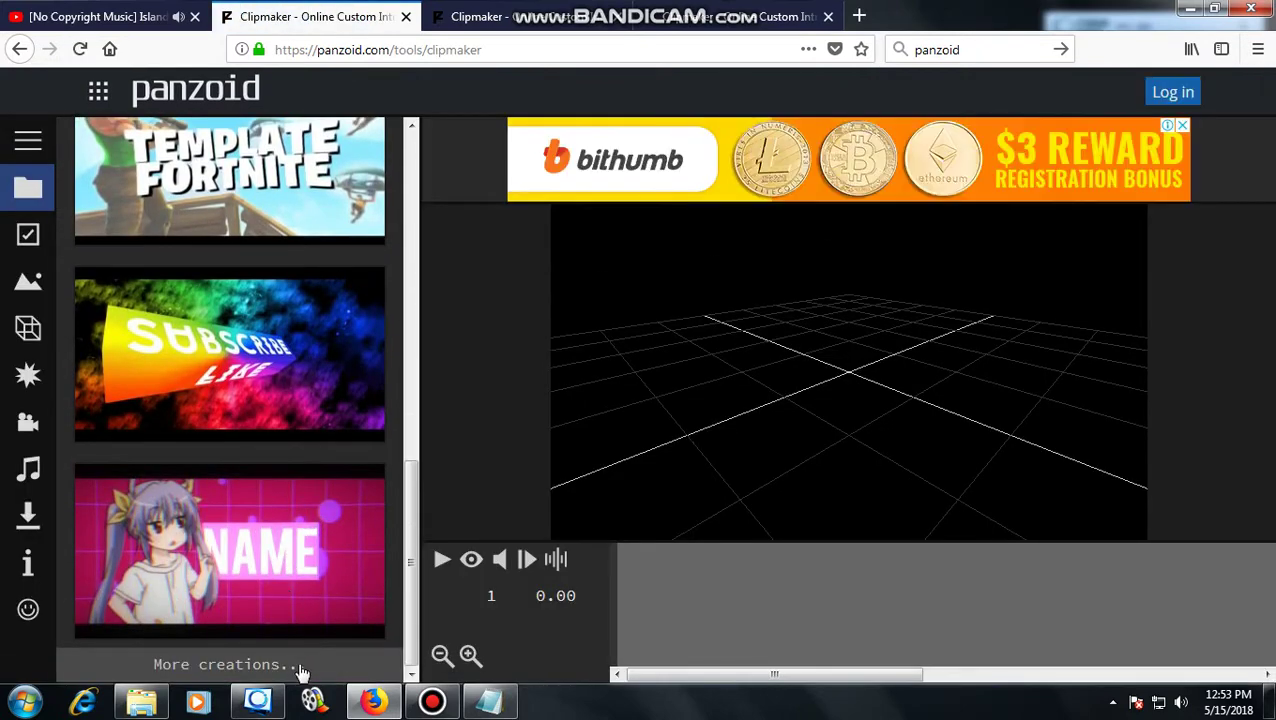
click(296, 665)
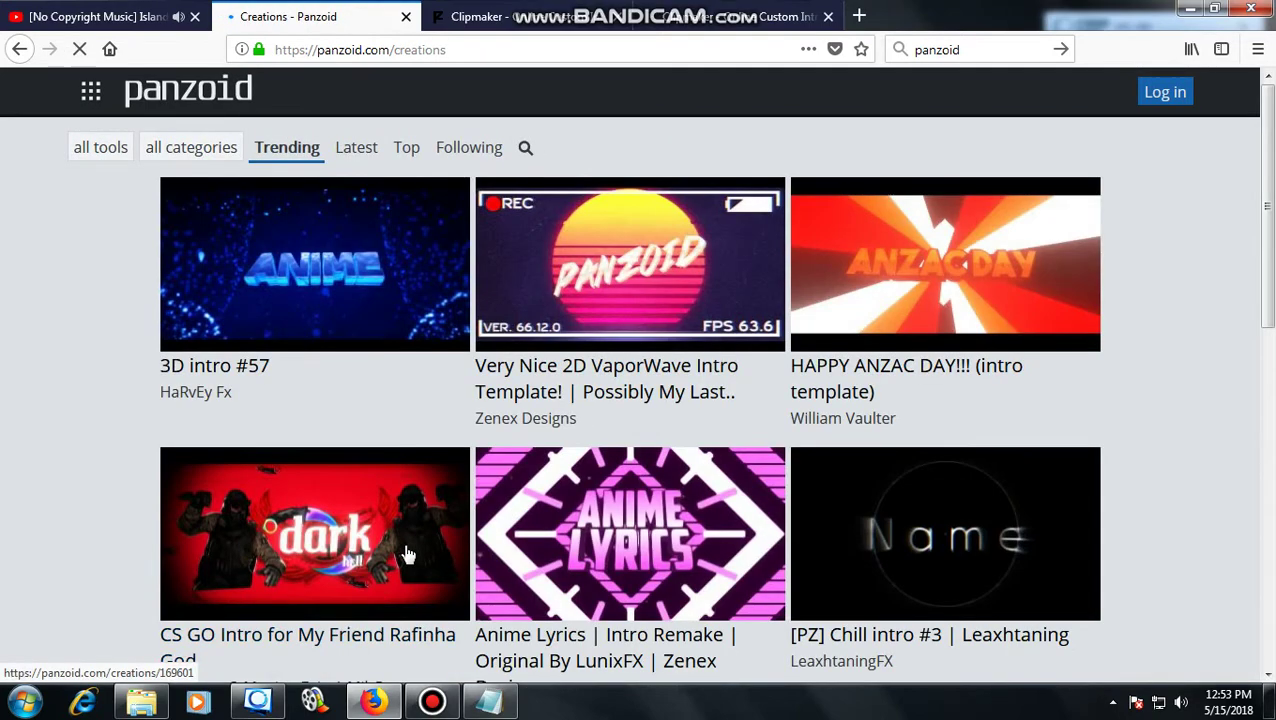
Step: Open the creation "Name Change! | My New Intro! | Don't Take" in Clipmaker and browse the templates in the already loaded Clipmaker project
scroll(400, 380, down, 5)
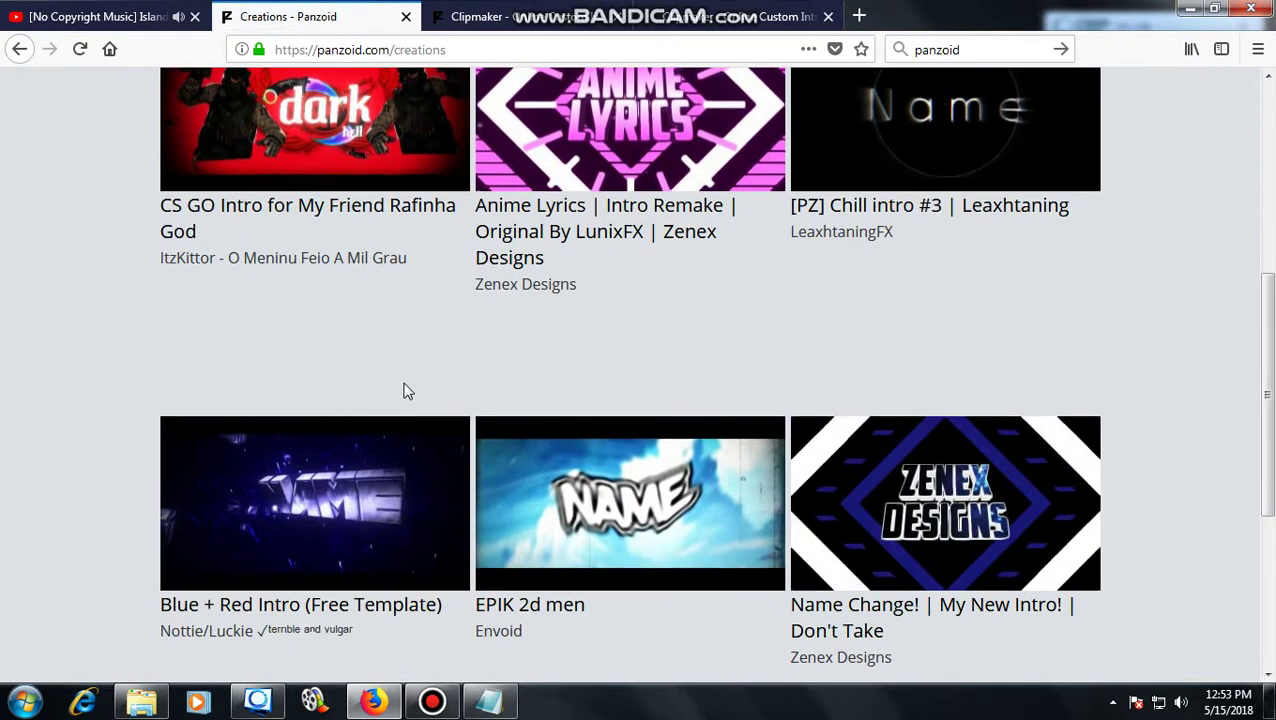
scroll(407, 392, up, 3)
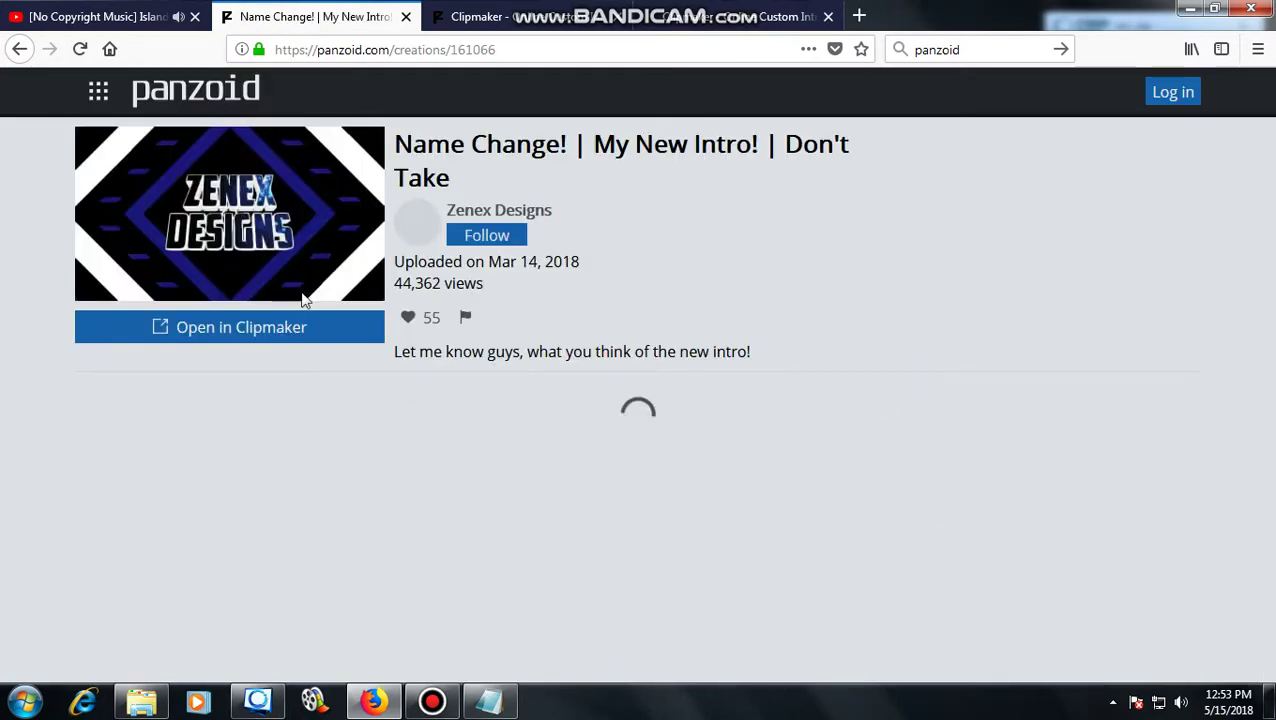
click(275, 322)
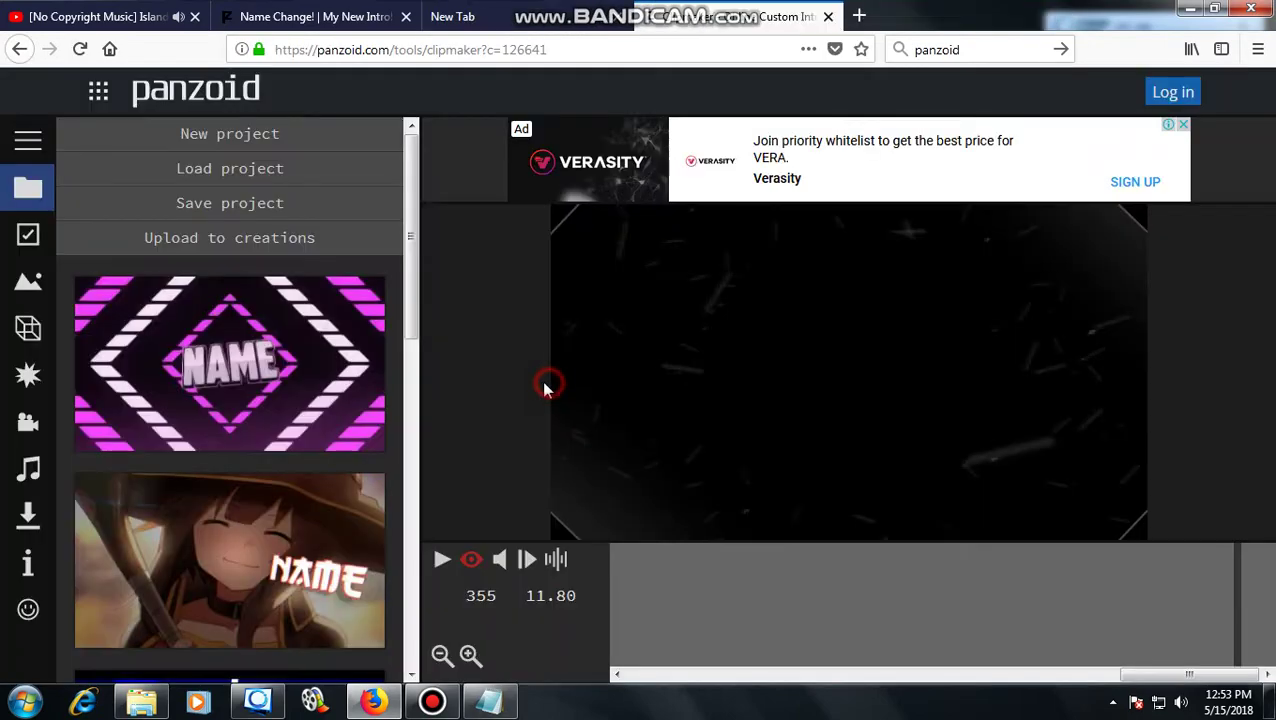
scroll(338, 458, down, 5)
scroll(340, 460, down, 4)
scroll(340, 460, up, 7)
Step: Switch to the Notepad intro notes, reveal instruction 3 about previewing the intro and highlight its wording
click(489, 703)
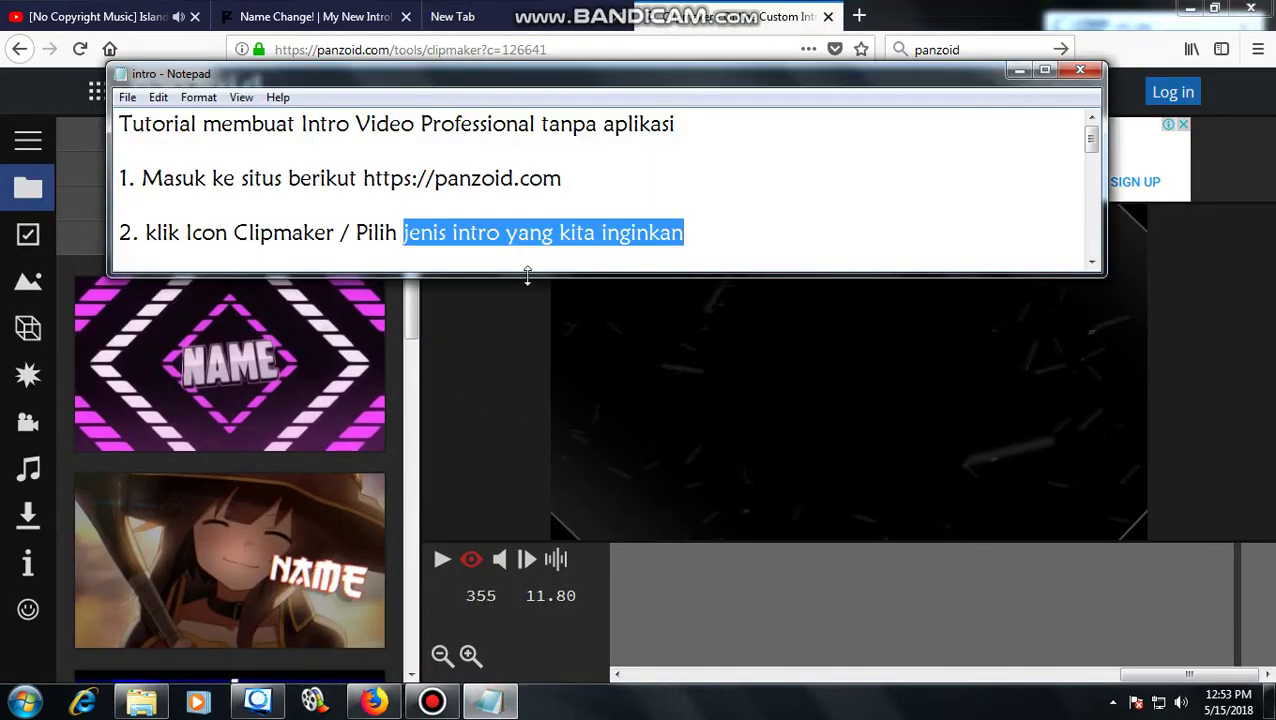
drag(527, 272, 520, 333)
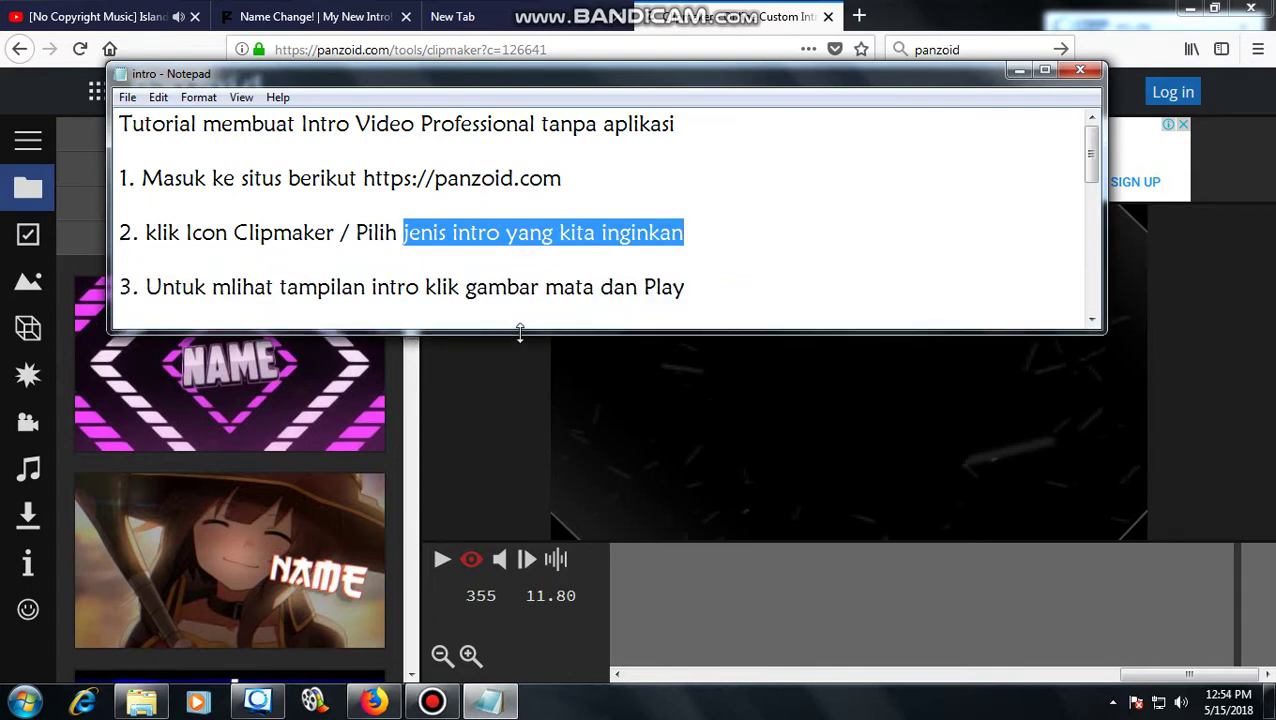
drag(465, 288, 687, 289)
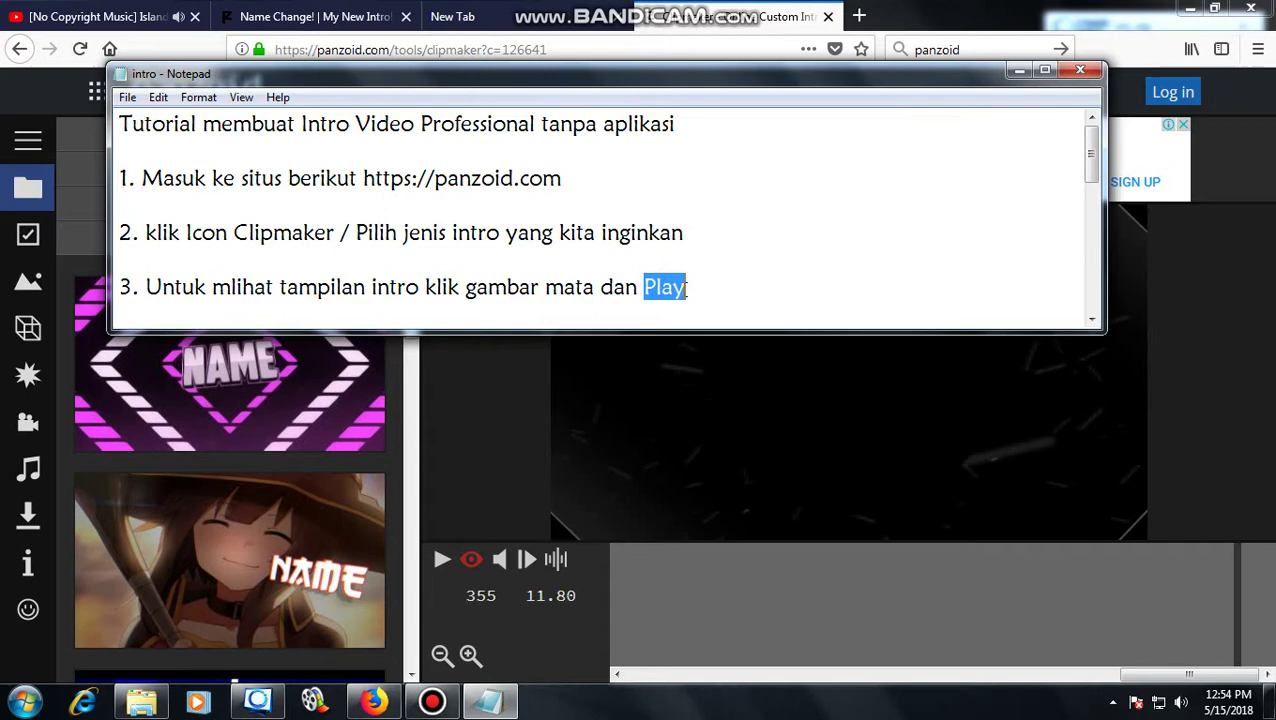
Step: Return to Clipmaker, turn on the rendered preview, play the intro and pause it at frame 314
click(515, 381)
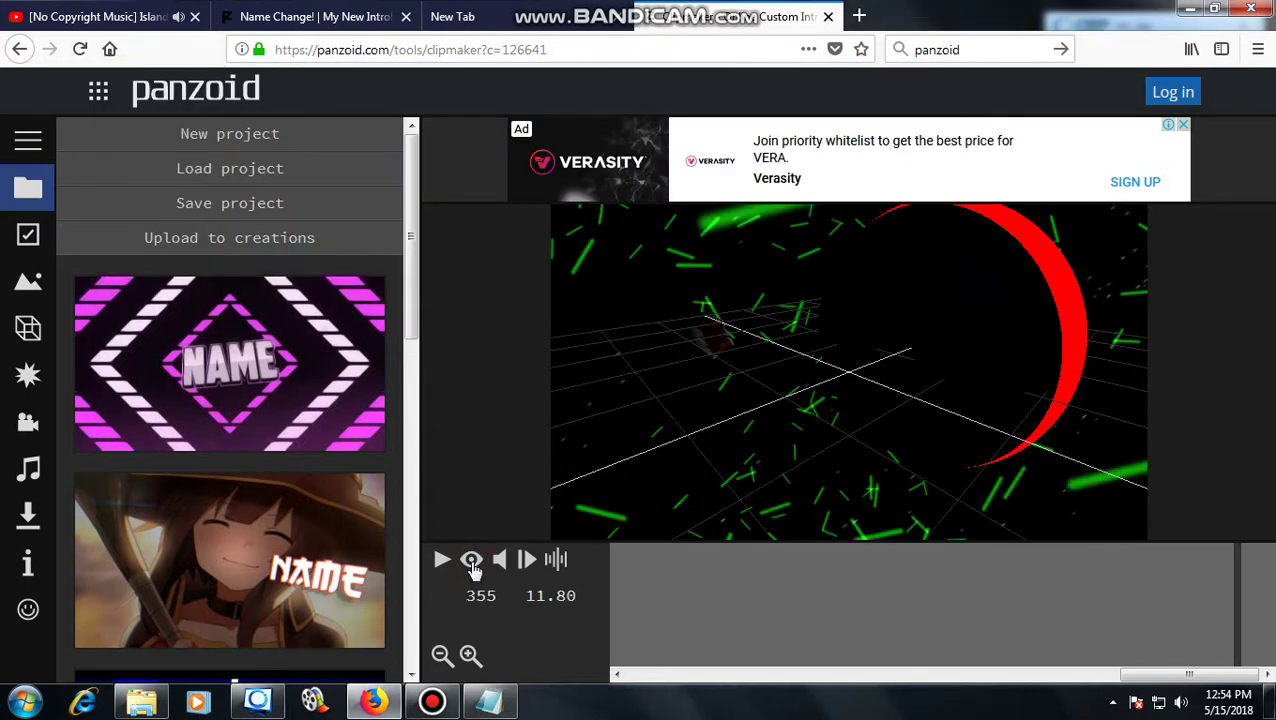
click(473, 563)
click(443, 562)
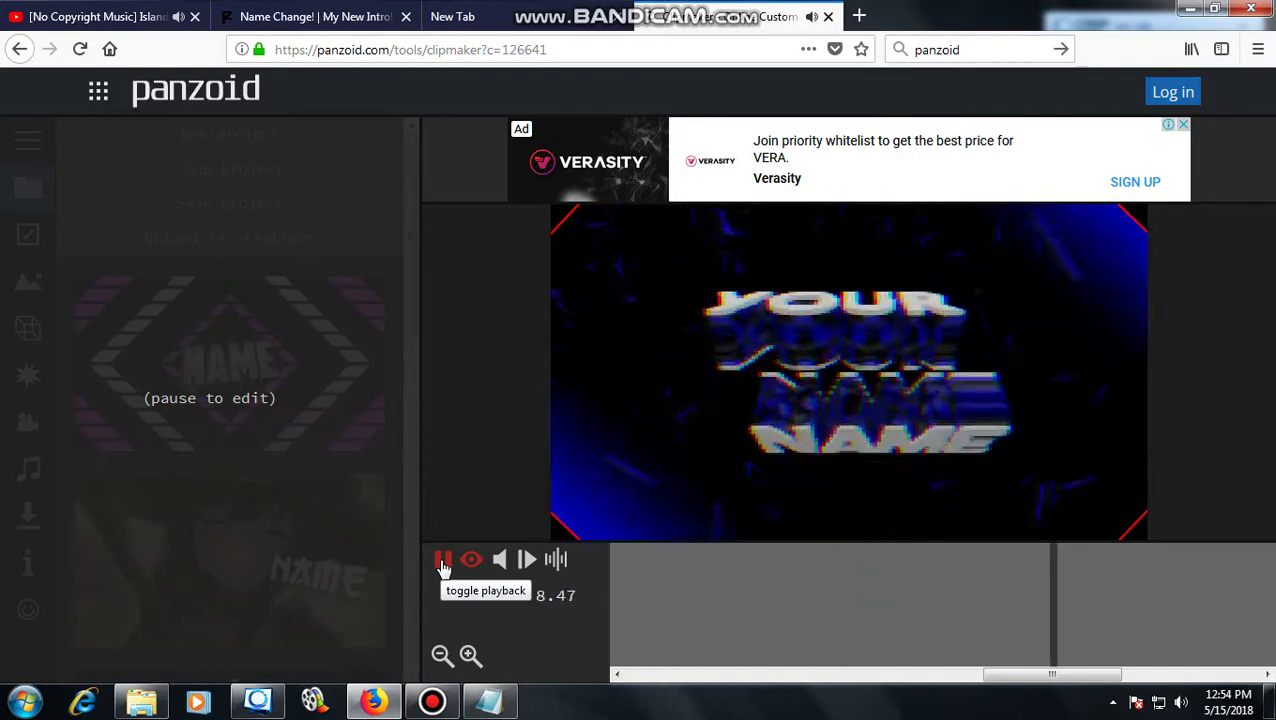
click(443, 562)
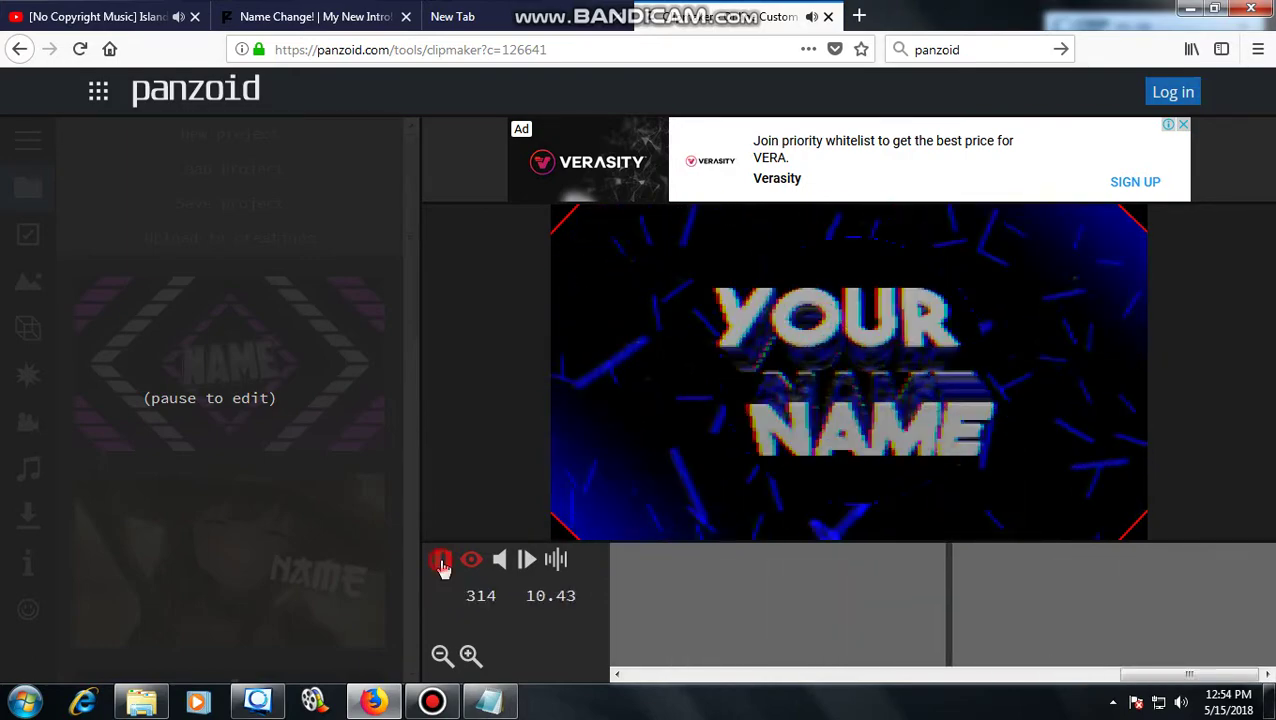
Step: Lower the volume of the background music video on YouTube to about half and return to the Clipmaker project
click(52, 18)
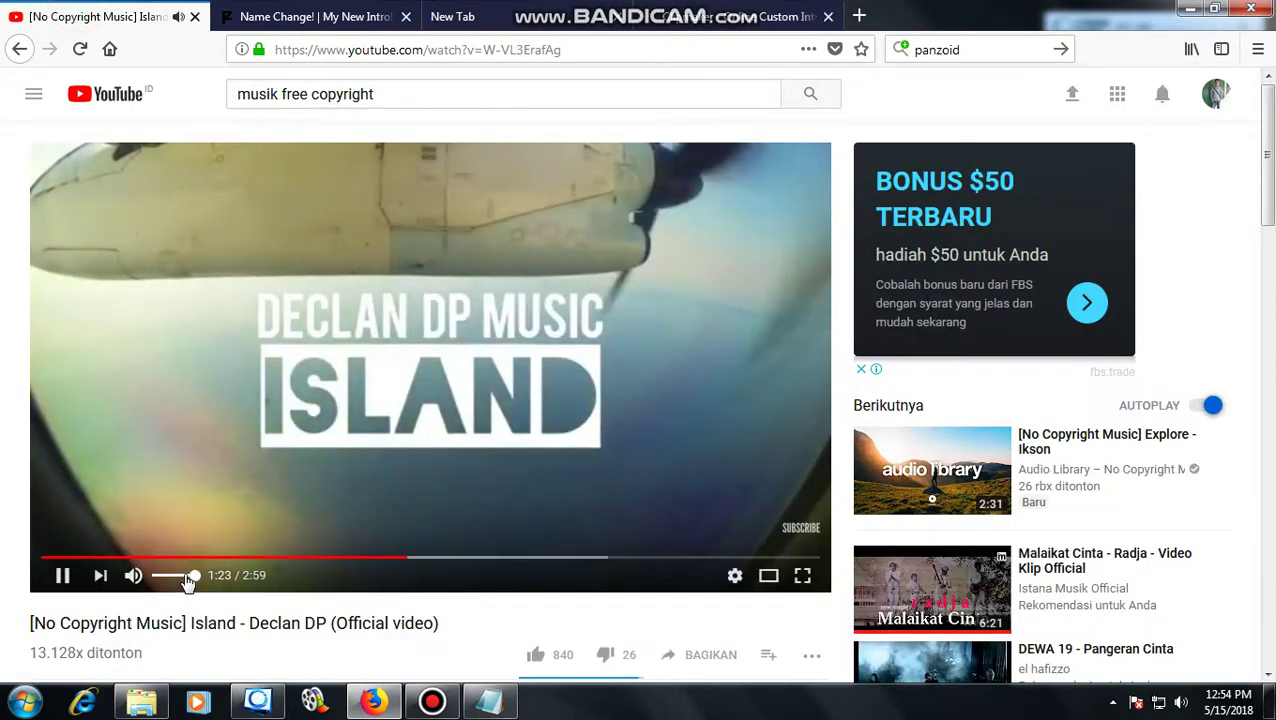
click(180, 579)
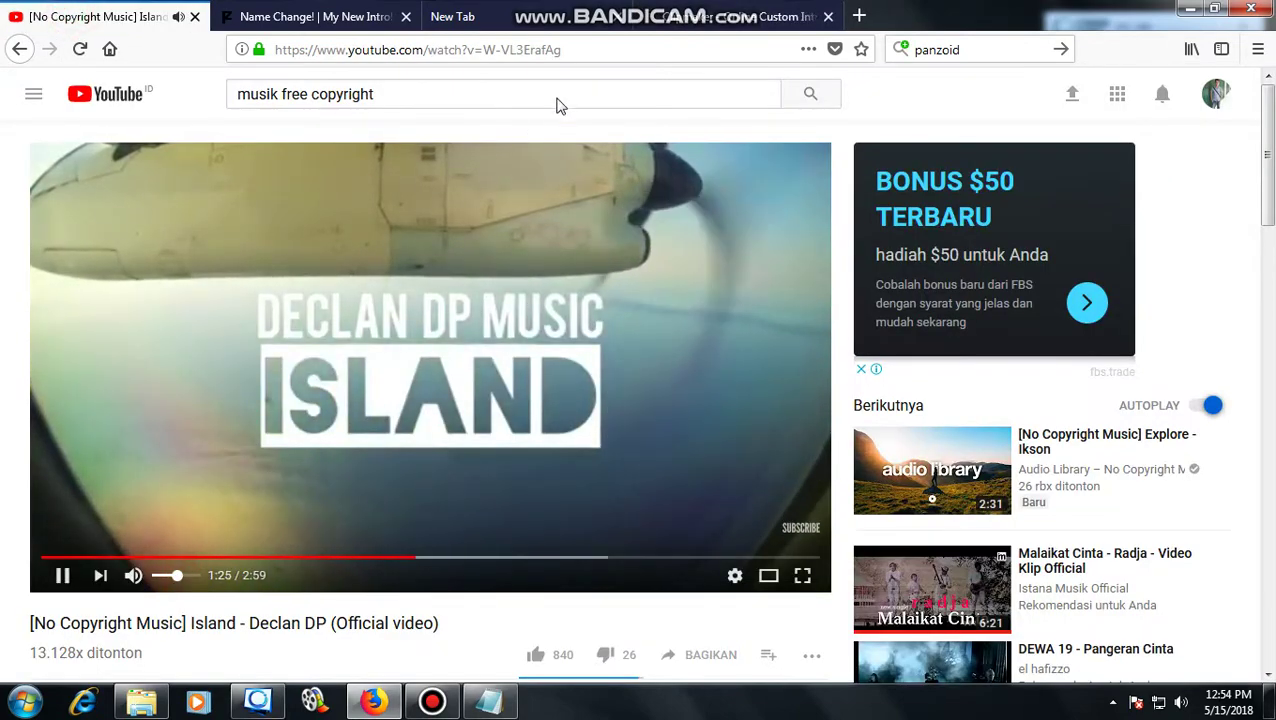
click(692, 28)
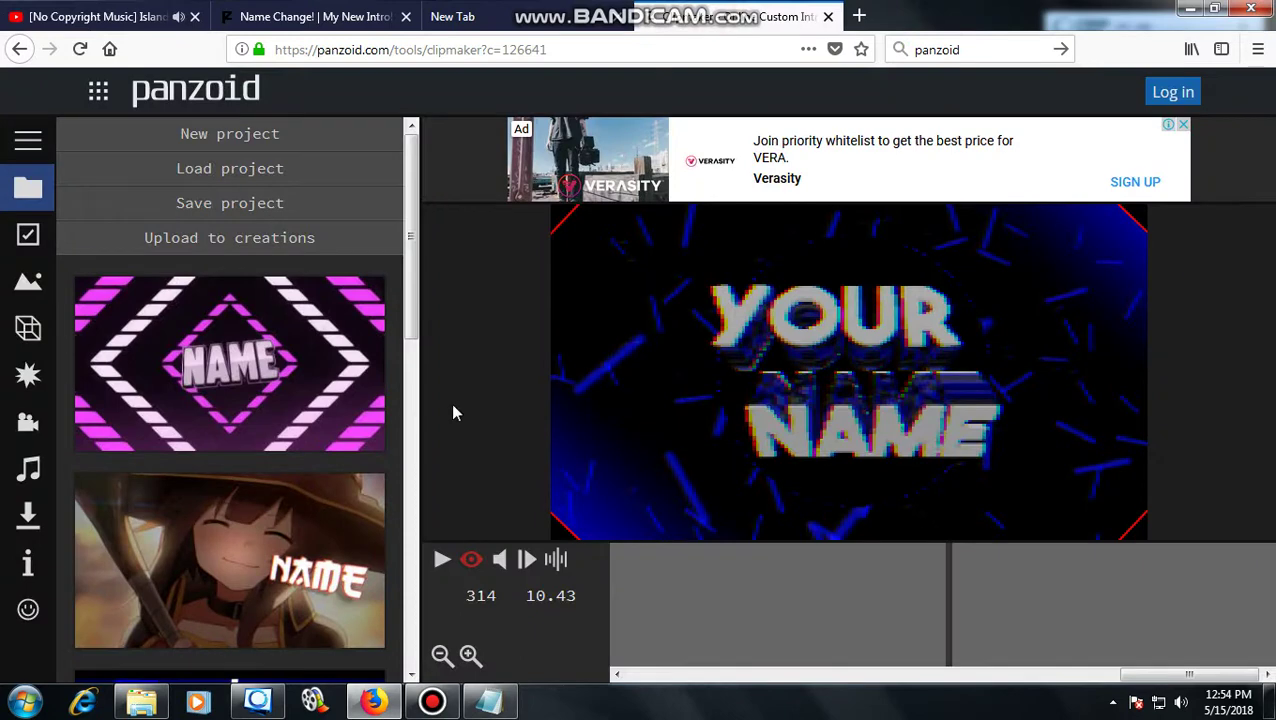
Step: Highlight instruction 4 in the Notepad intro notes and show the project's Objects list in Clipmaker
click(489, 700)
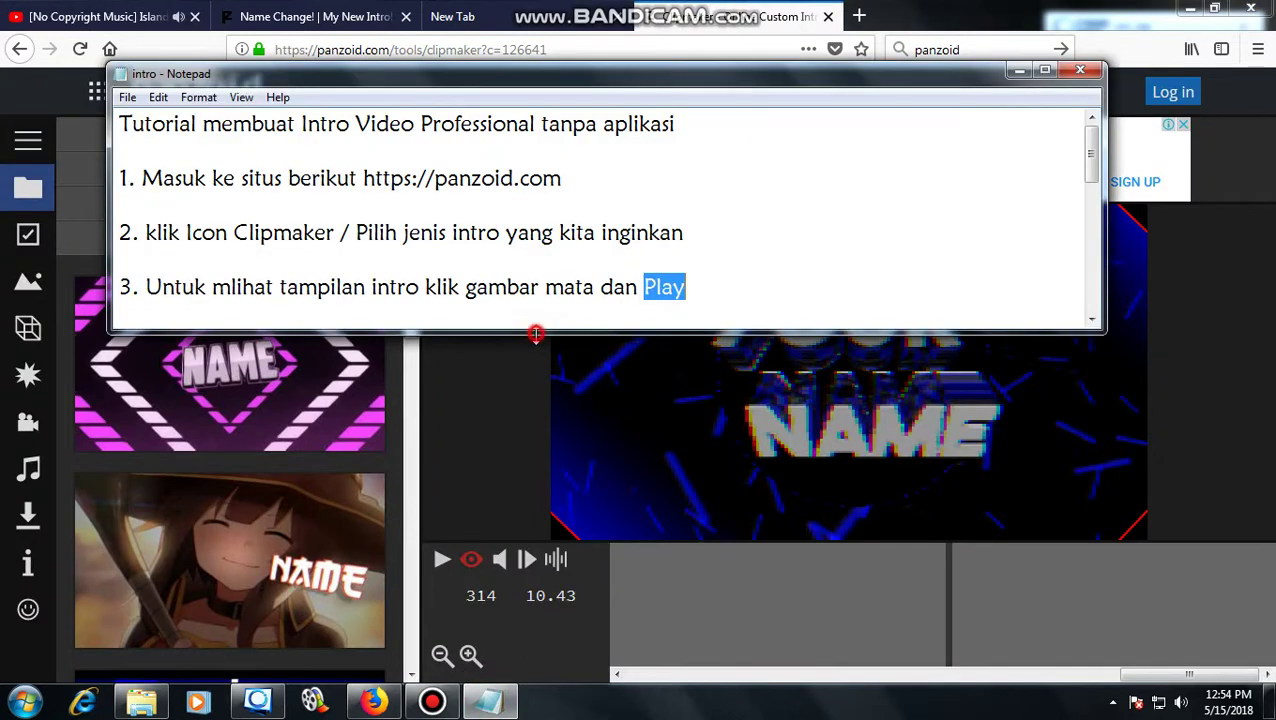
drag(536, 334, 530, 389)
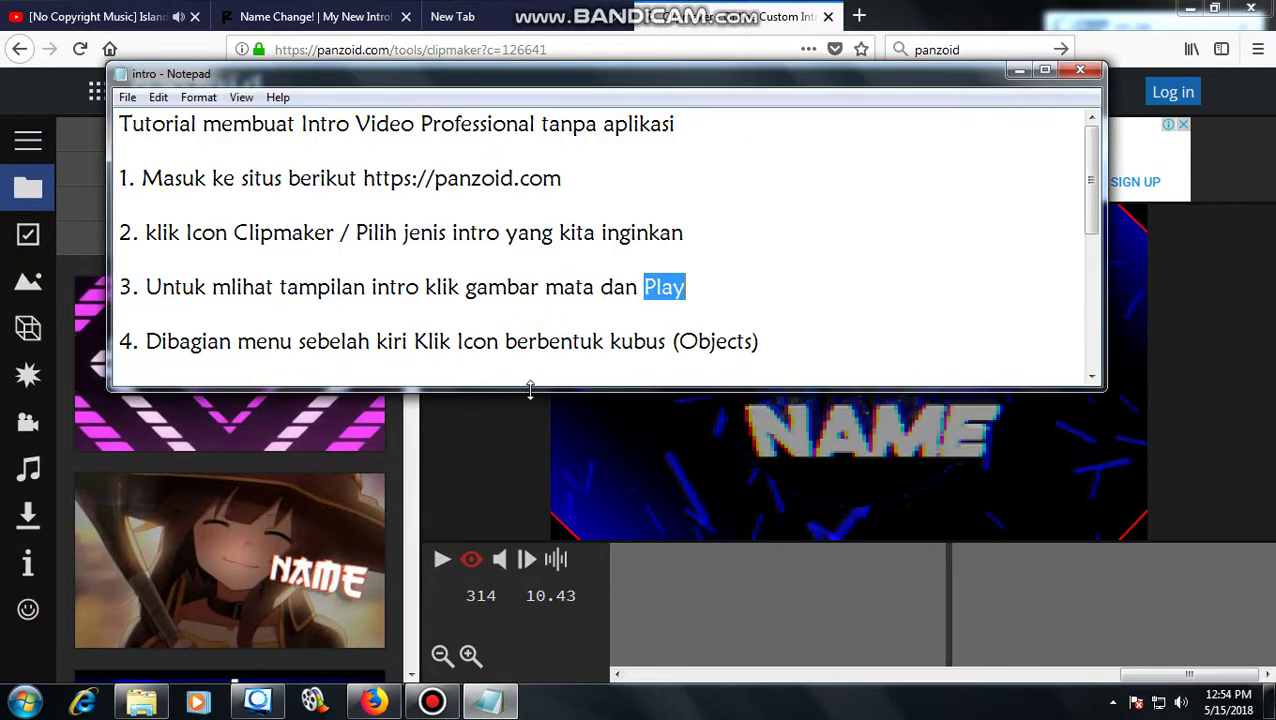
drag(607, 345, 762, 345)
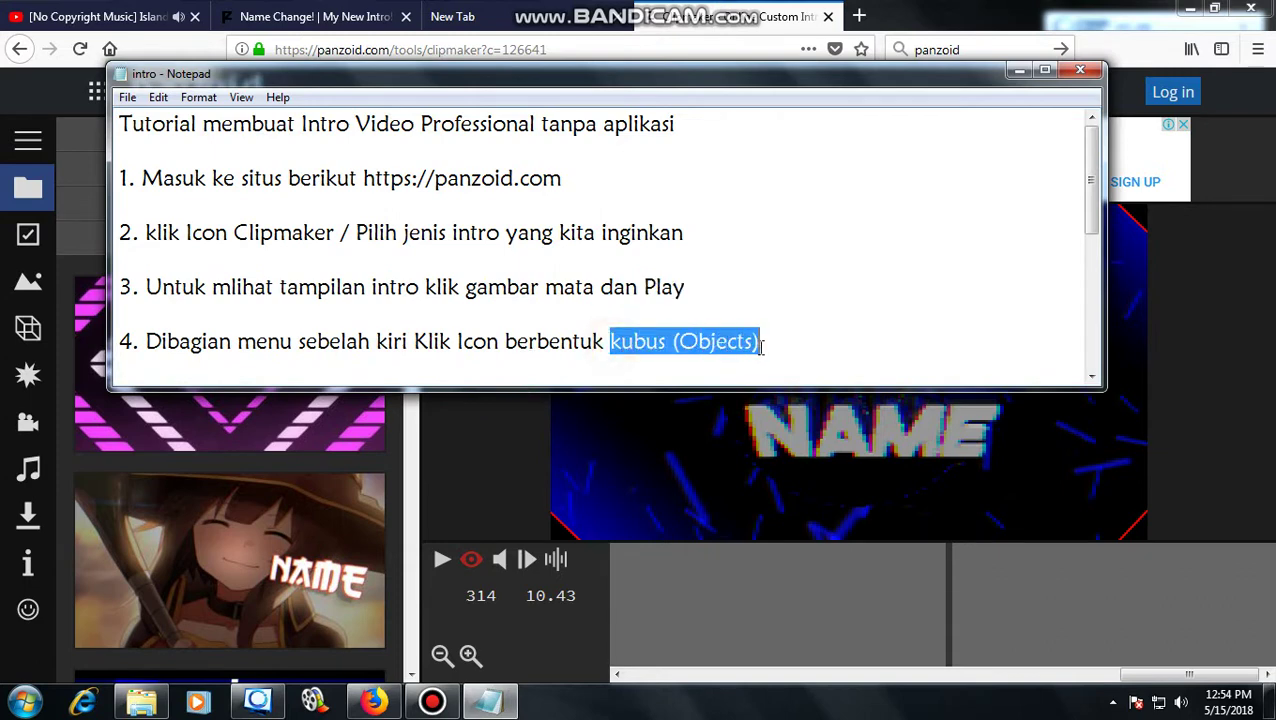
click(520, 450)
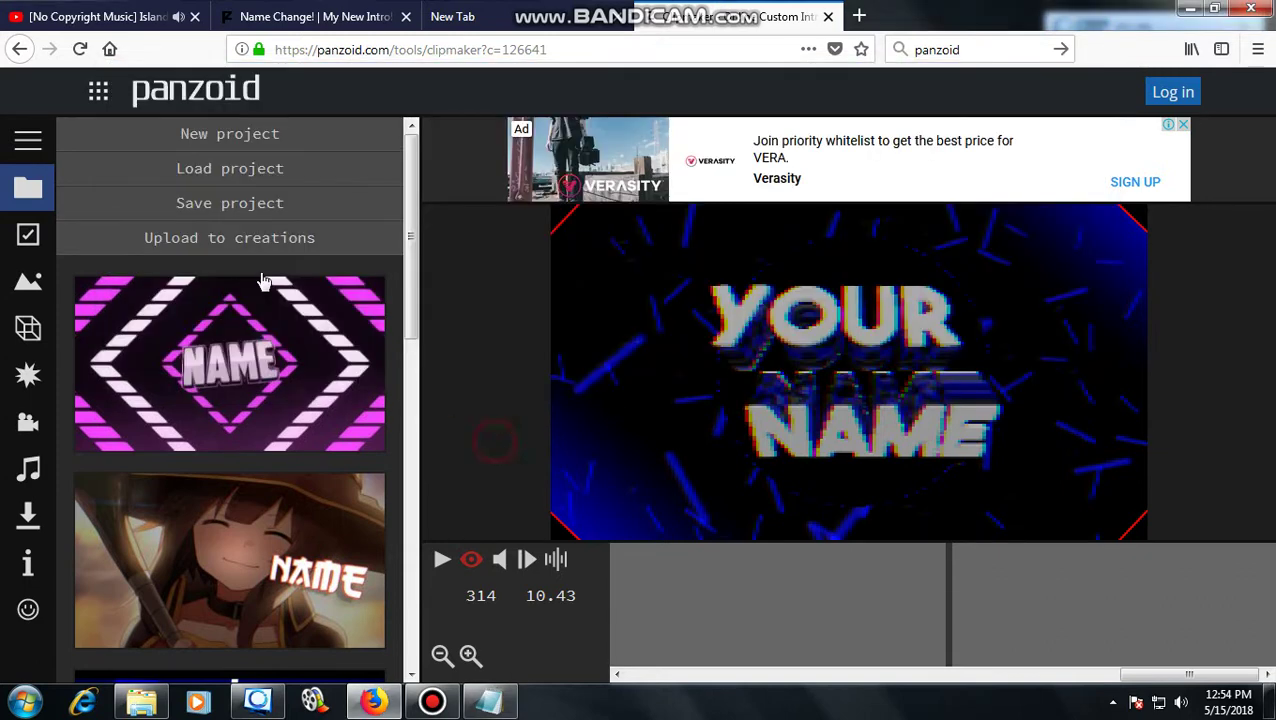
click(28, 335)
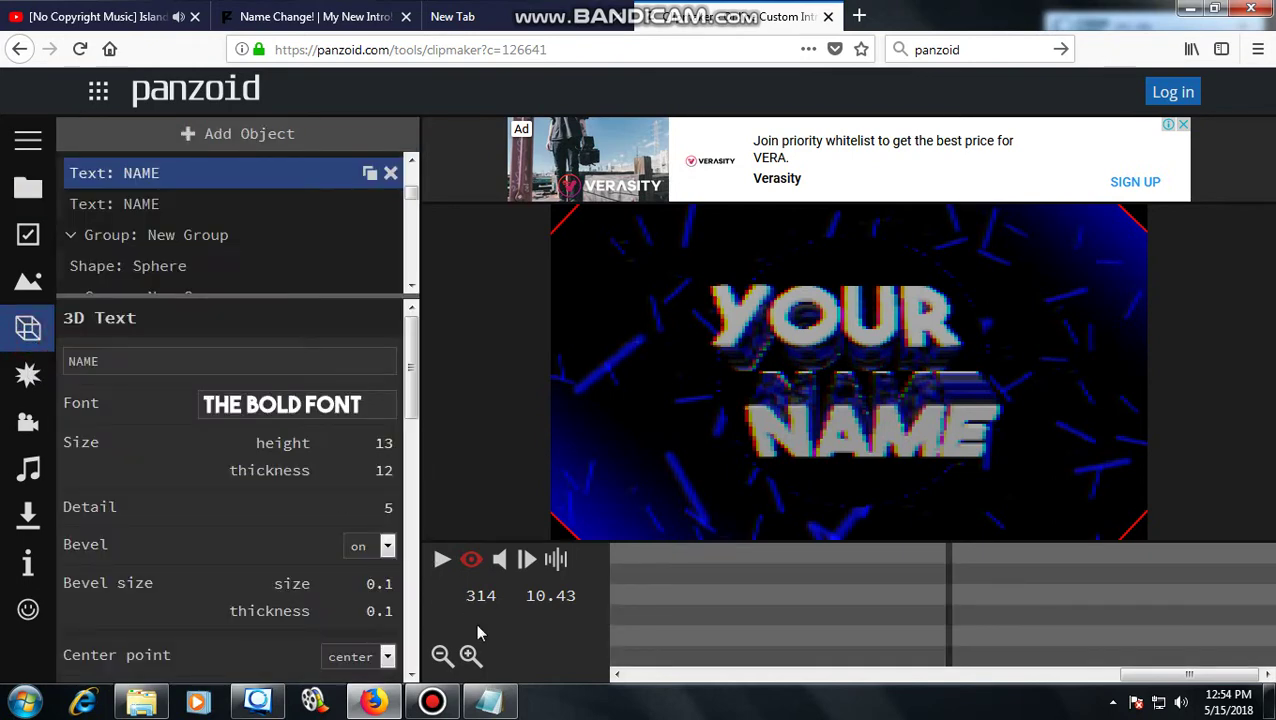
Step: Reveal instruction 5 about replacing the text in the Notepad intro notes and highlight its wording
click(497, 710)
drag(547, 386, 545, 430)
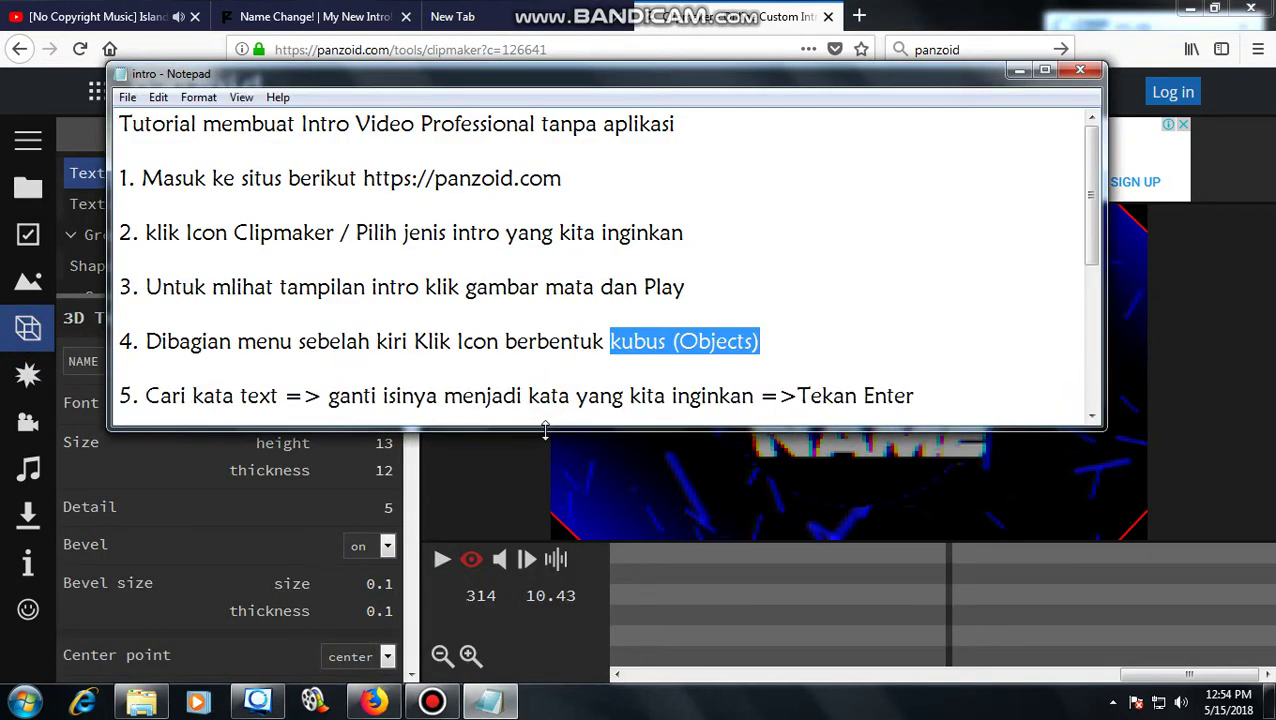
drag(192, 396, 909, 398)
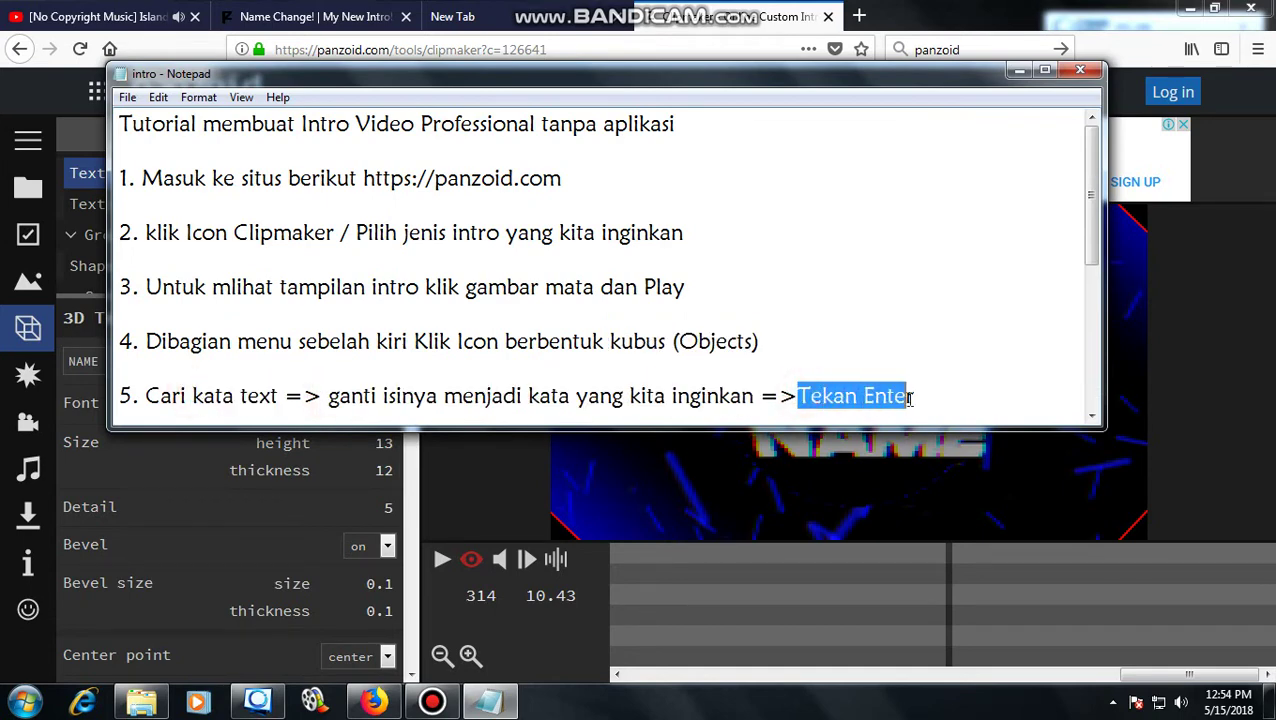
Step: In Clipmaker, change the wording of the first YOUR text object in the first group to RID_ONE
click(483, 481)
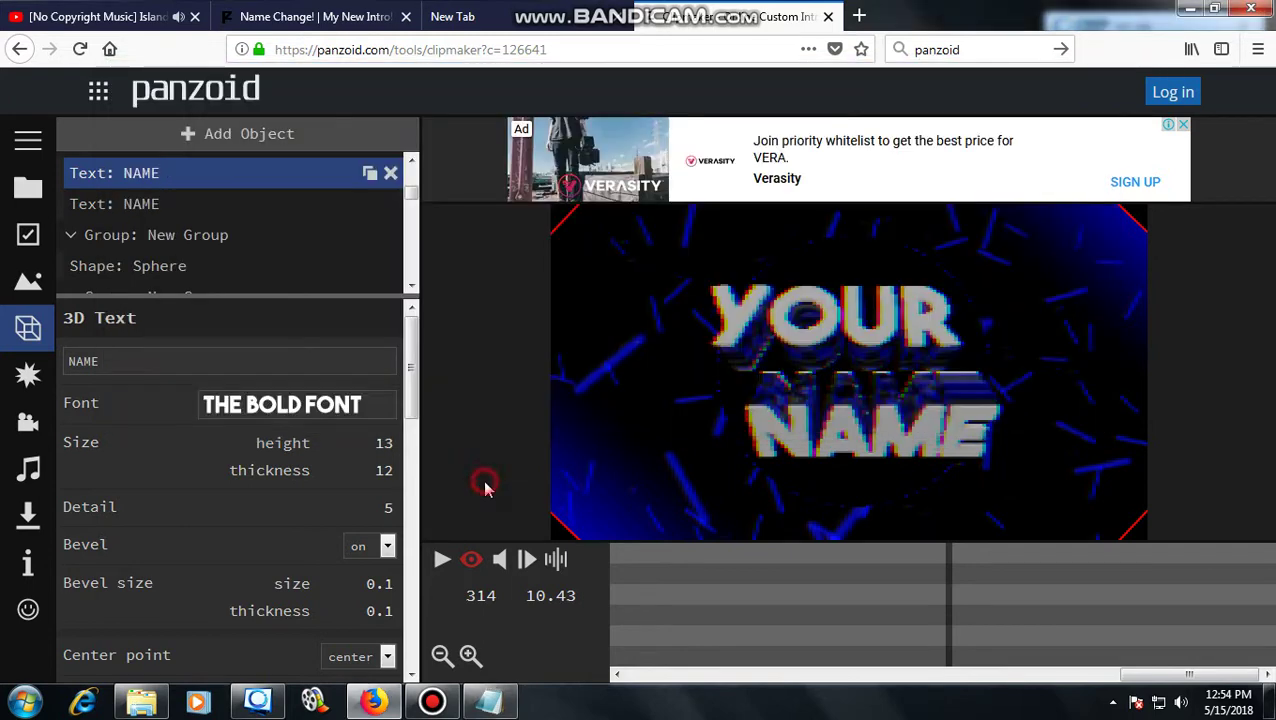
scroll(180, 256, up, 3)
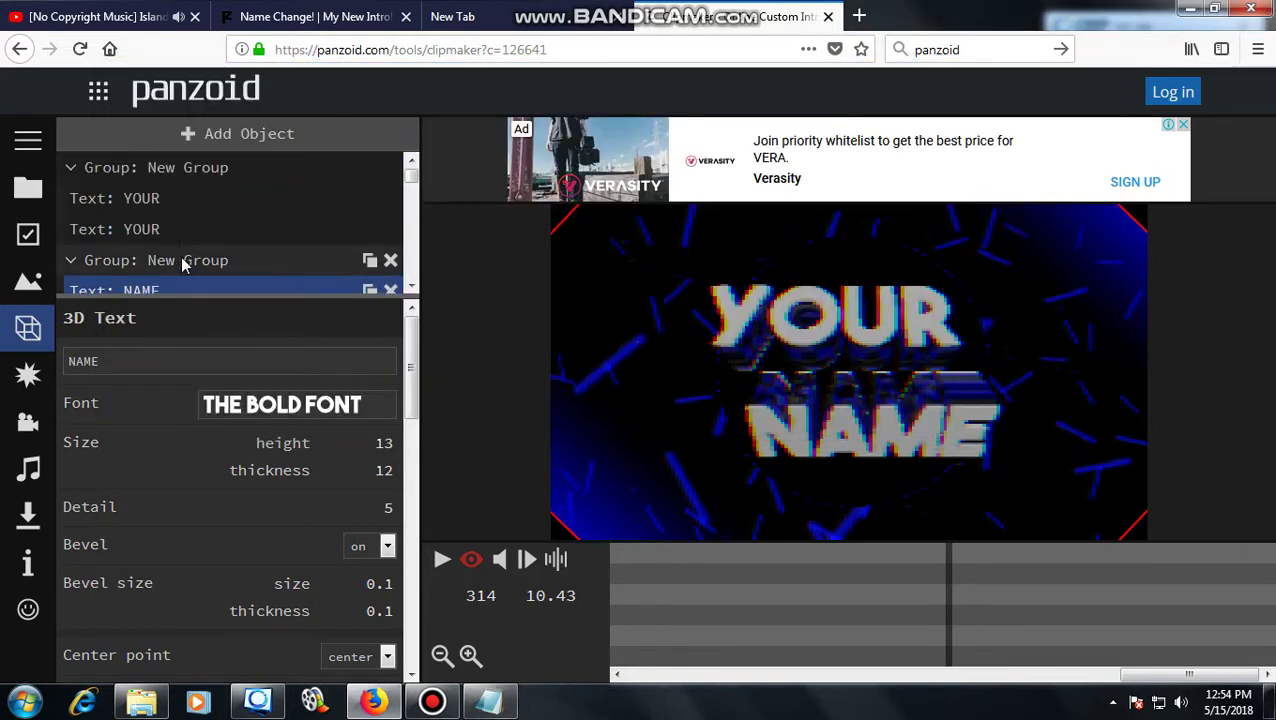
click(163, 176)
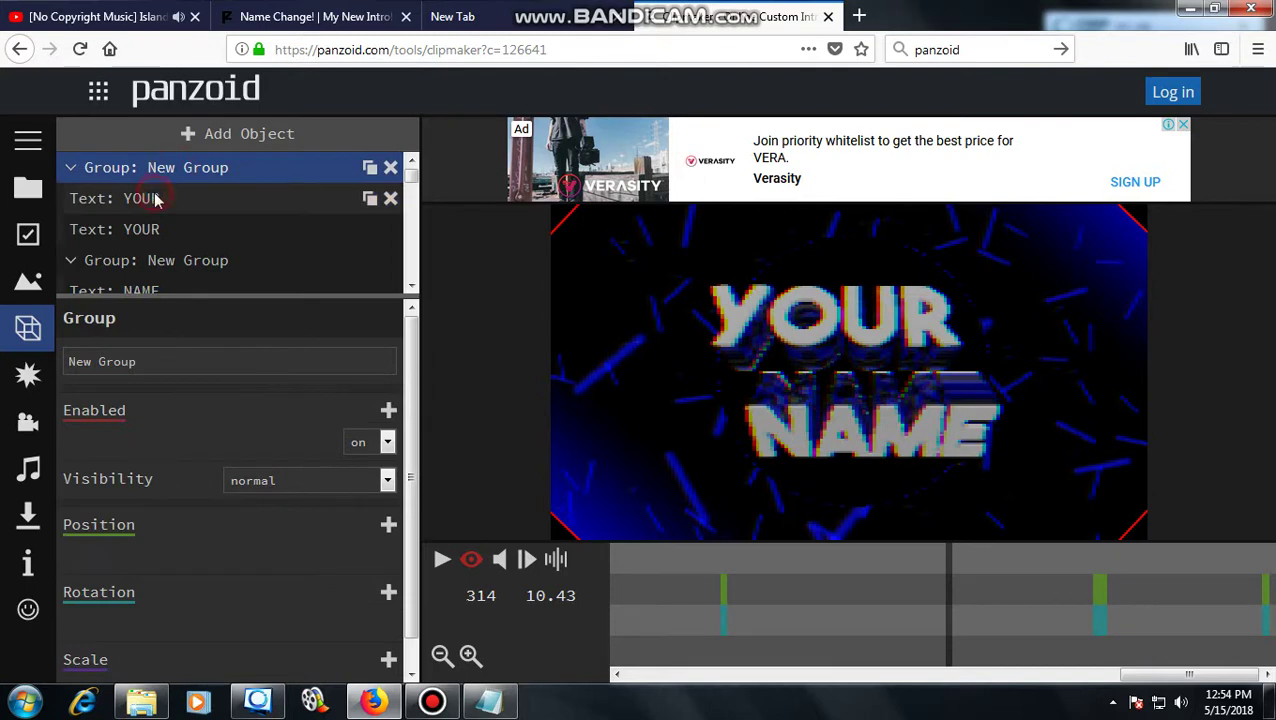
click(157, 198)
drag(130, 360, 3, 363)
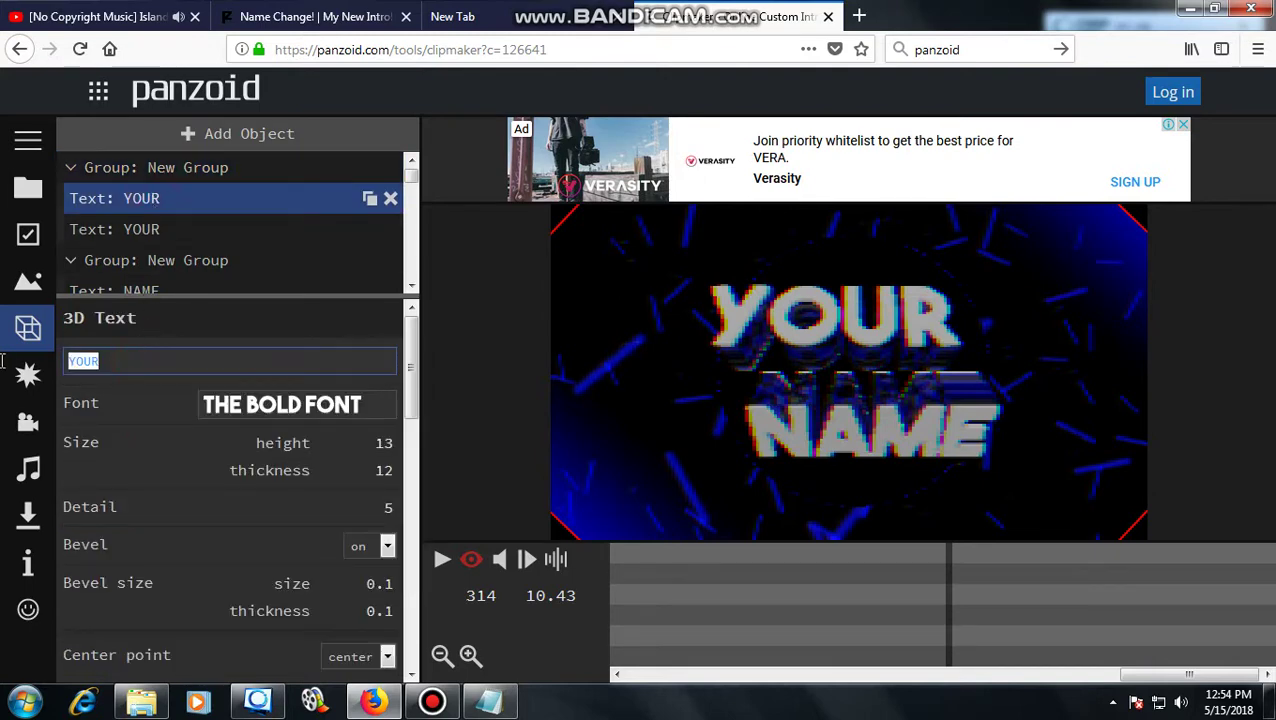
text(RID_ONE)
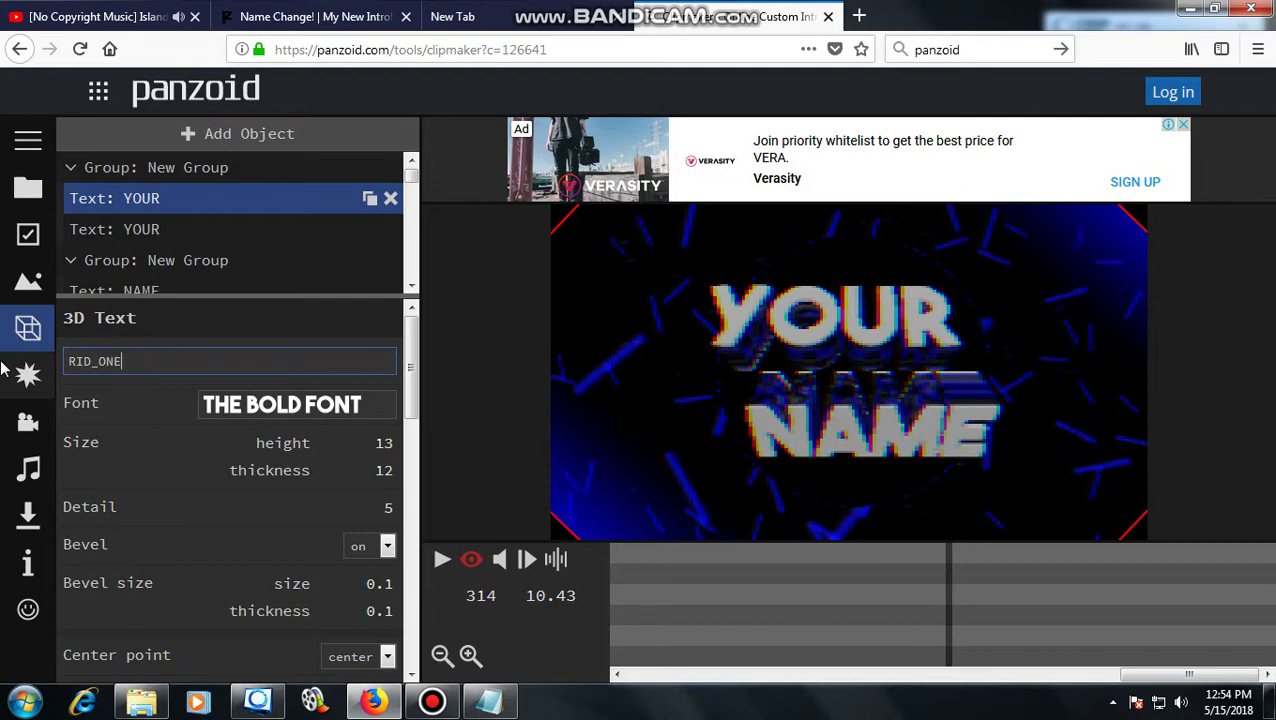
key(Return)
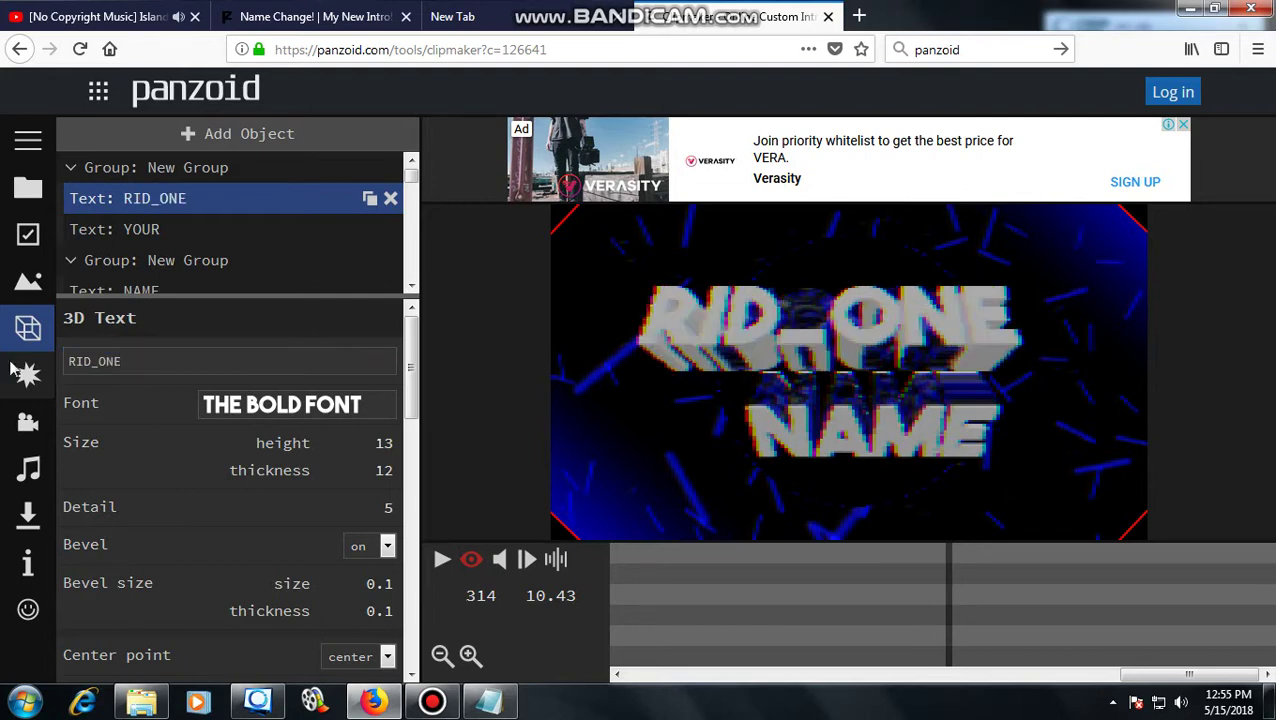
Step: Change the wording of the remaining YOUR text object in the first group to RID_ONE
click(177, 230)
click(152, 367)
key(ctrl+a)
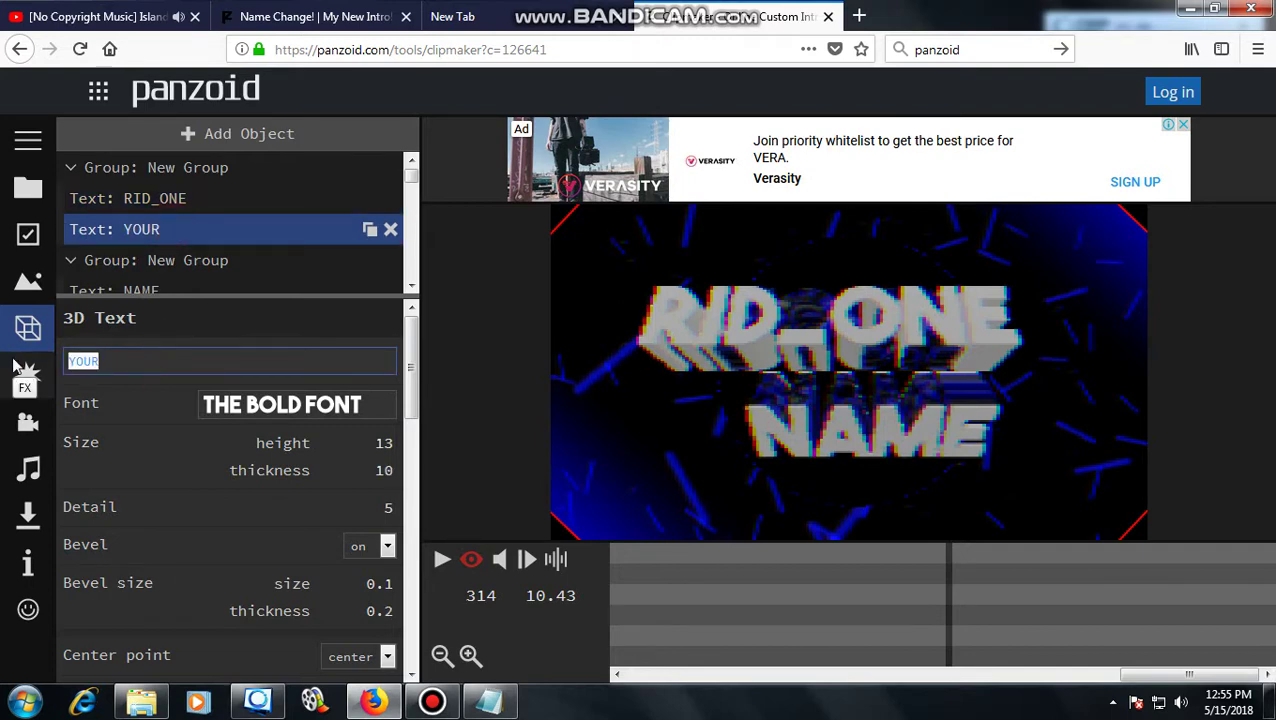
text(RID_ONE)
key(Return)
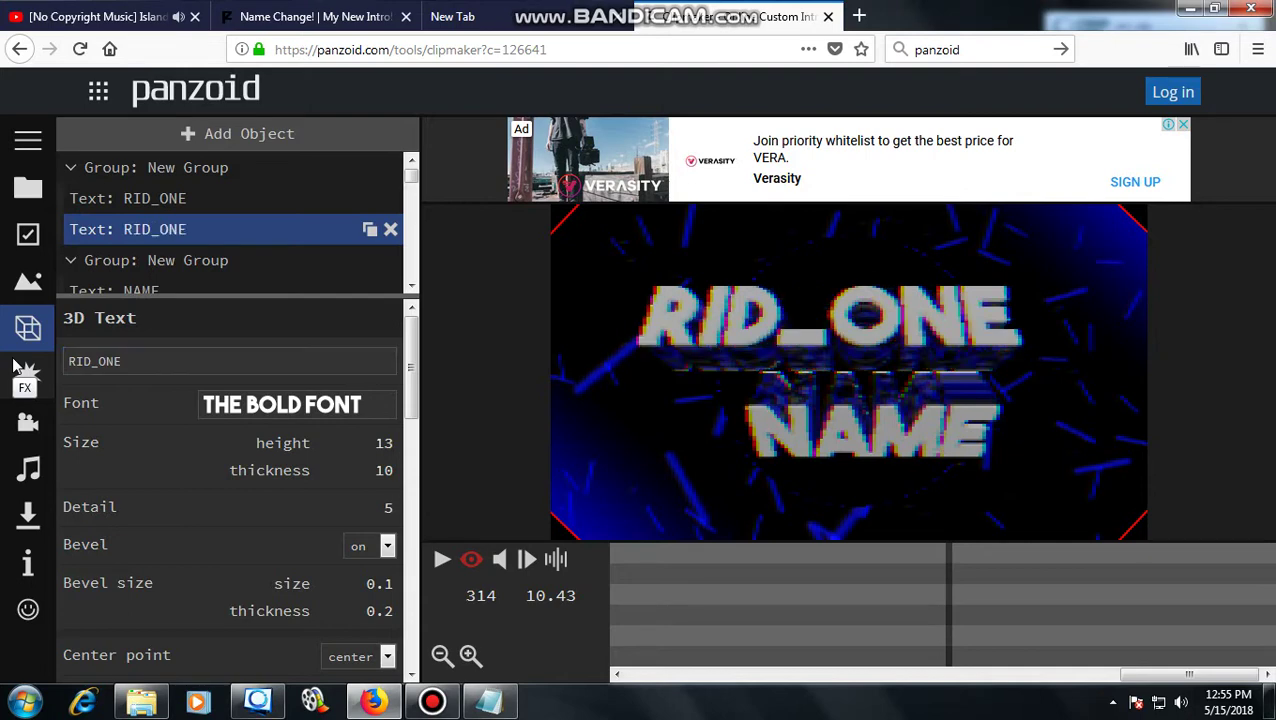
Step: Change the wording of the first NAME text object in the second group to CHANNEL
scroll(177, 260, down, 3)
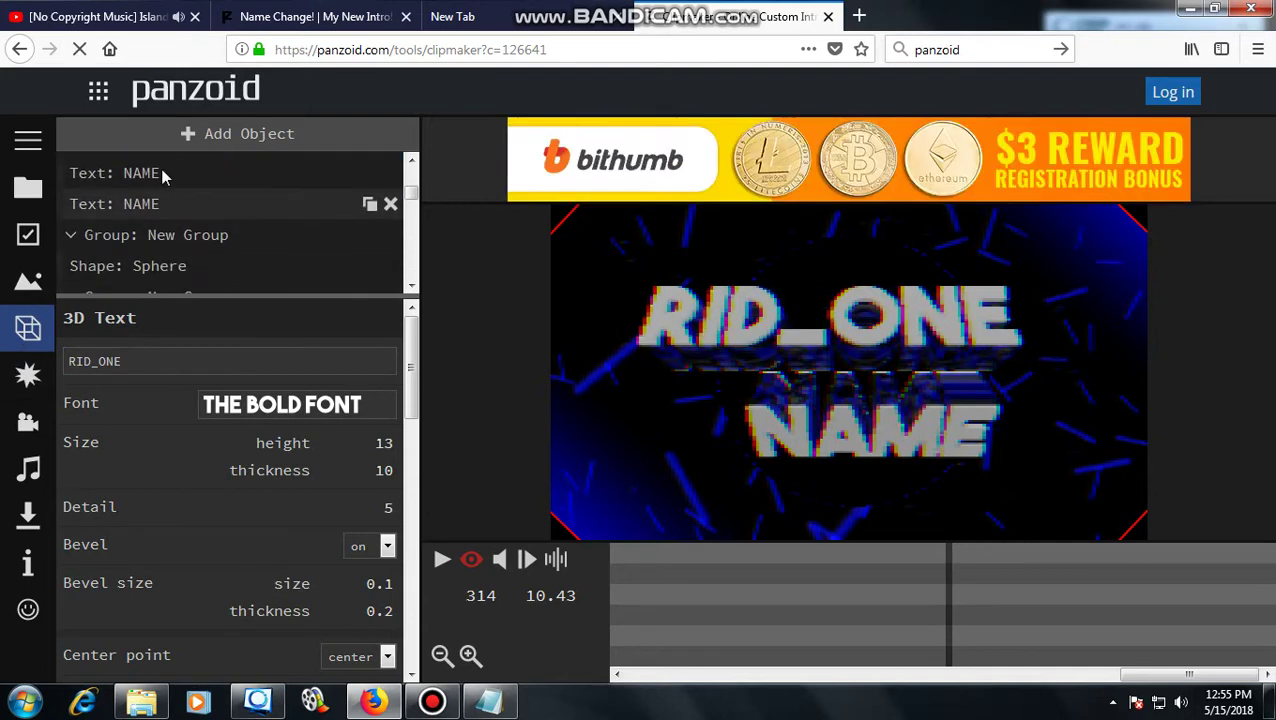
click(160, 173)
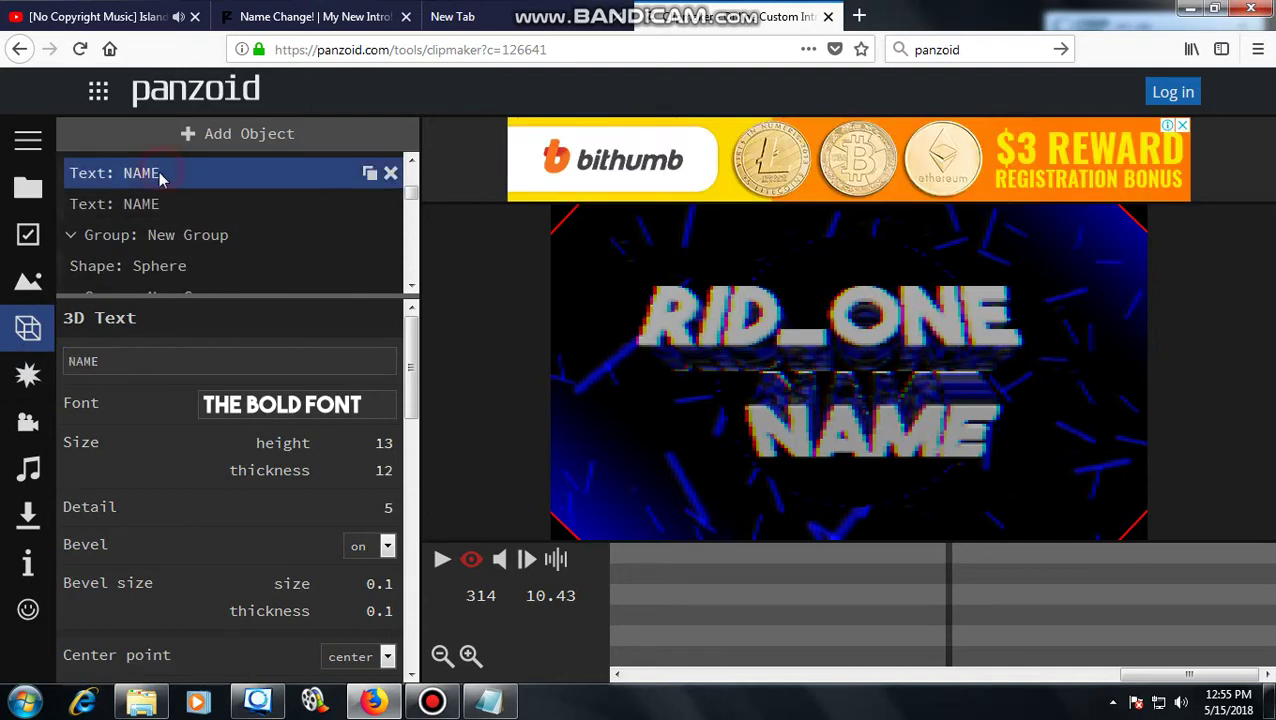
click(142, 362)
key(ctrl+a)
text(CAH)
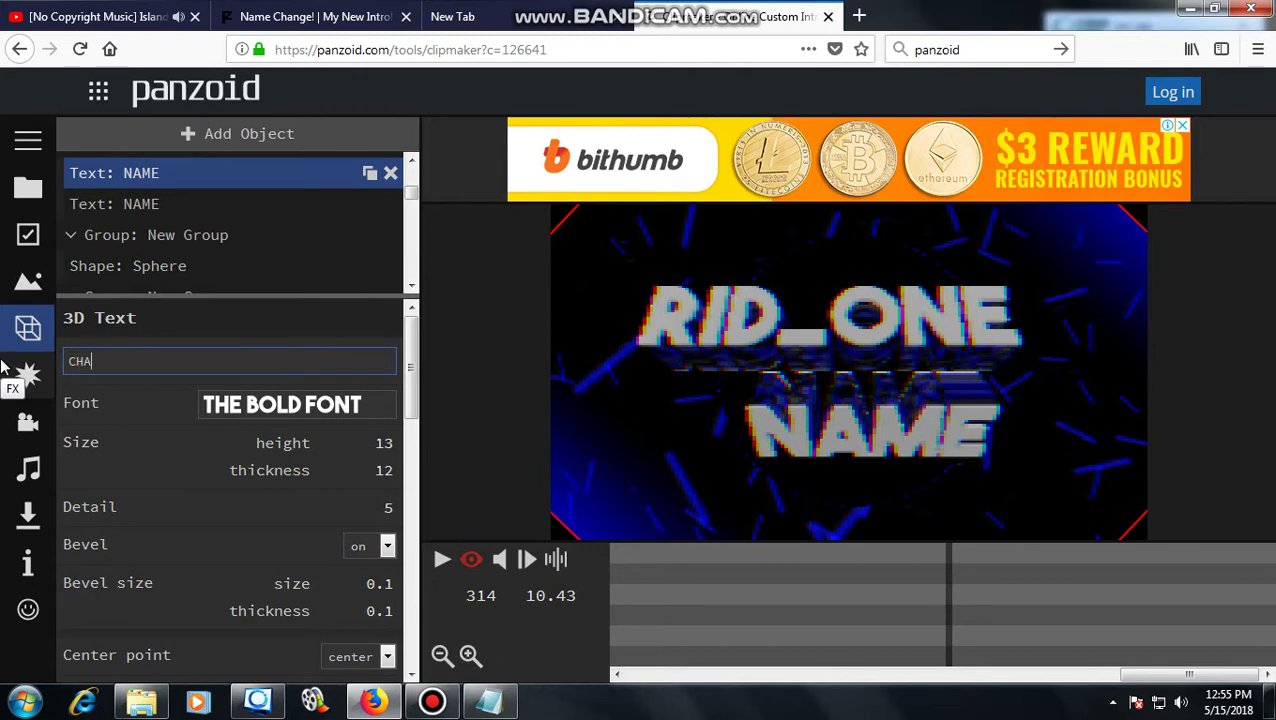
text(NNEL)
key(Return)
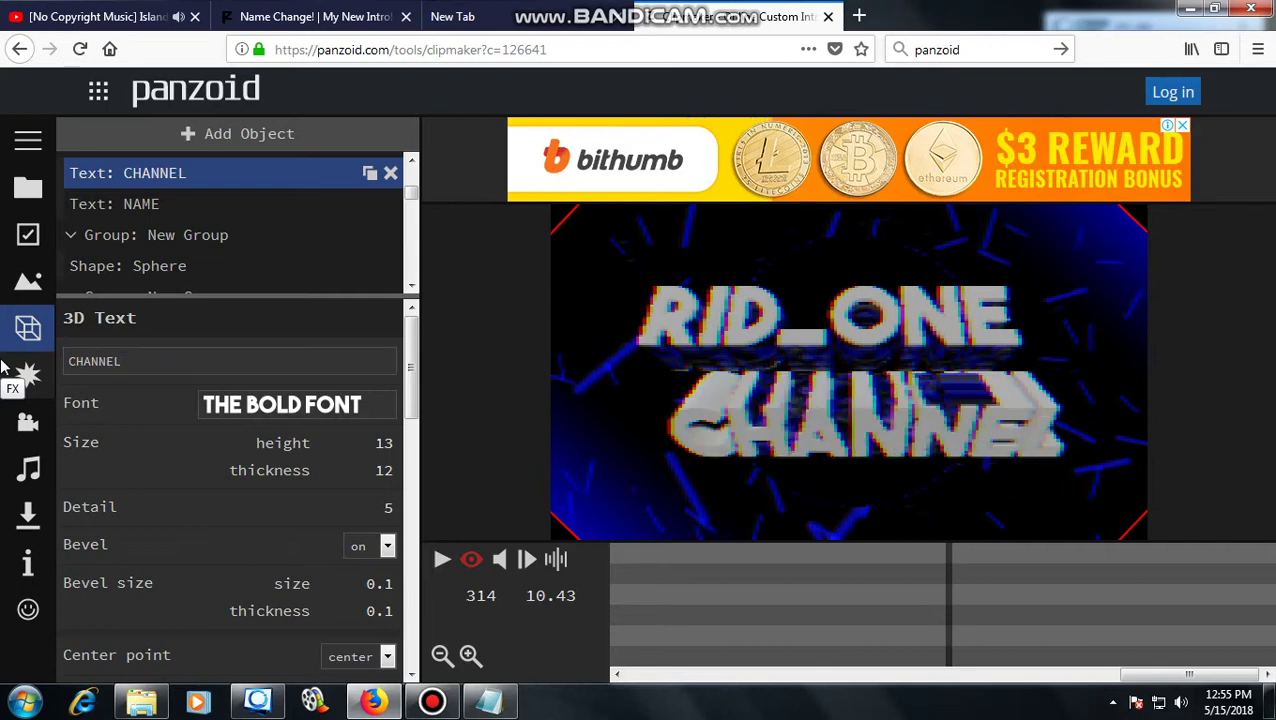
Step: Change the wording of the remaining NAME text object to CHANNEL and look through the rest of the objects list
click(133, 204)
click(105, 362)
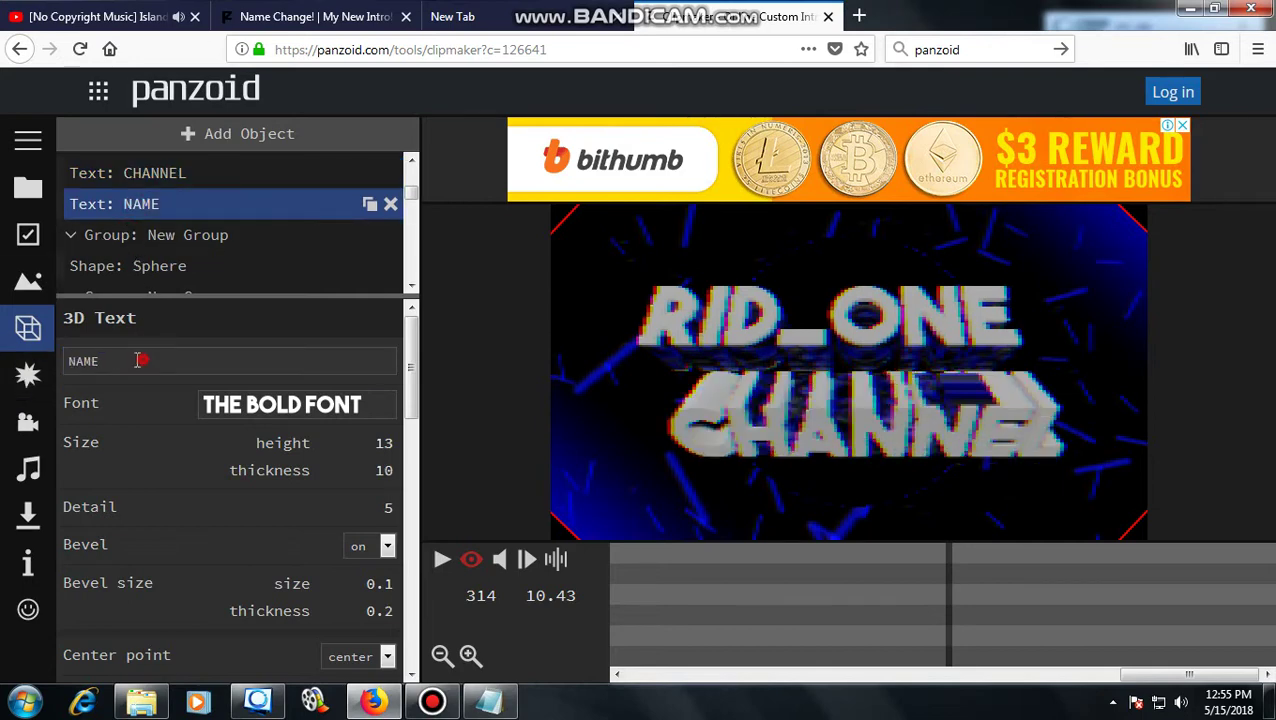
key(ctrl+a)
text(C)
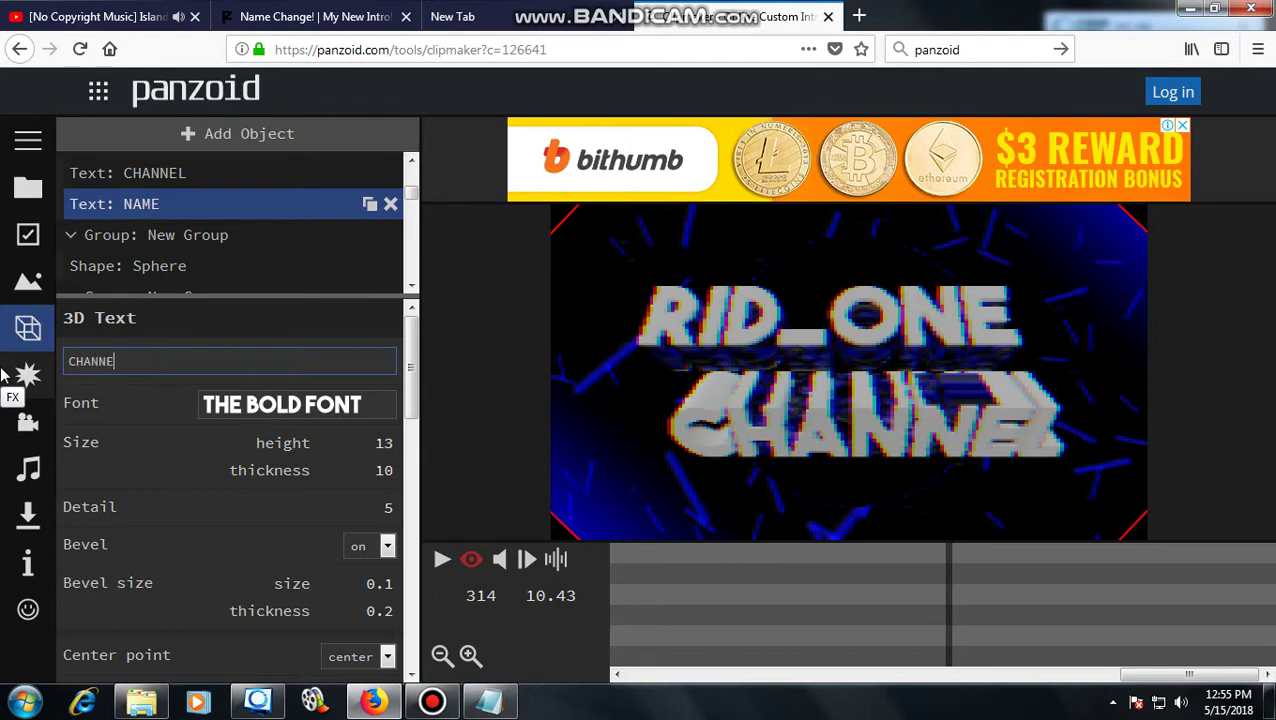
key(Return)
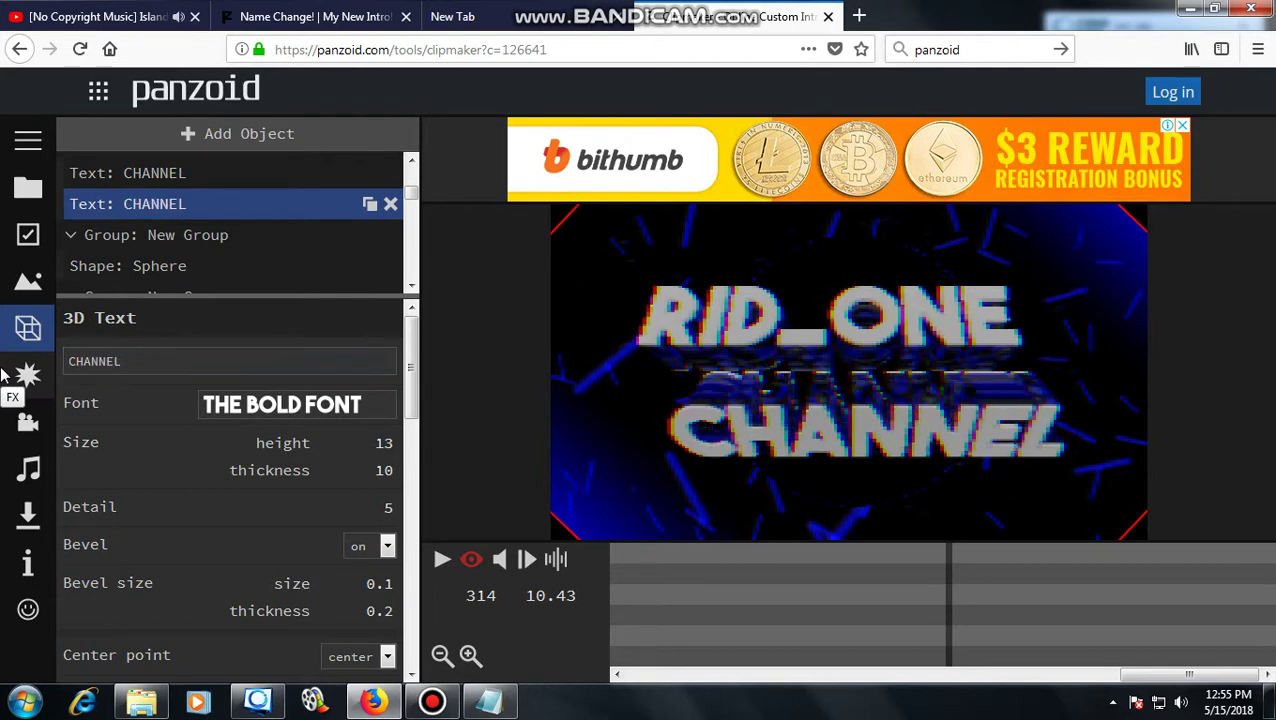
scroll(270, 260, down, 5)
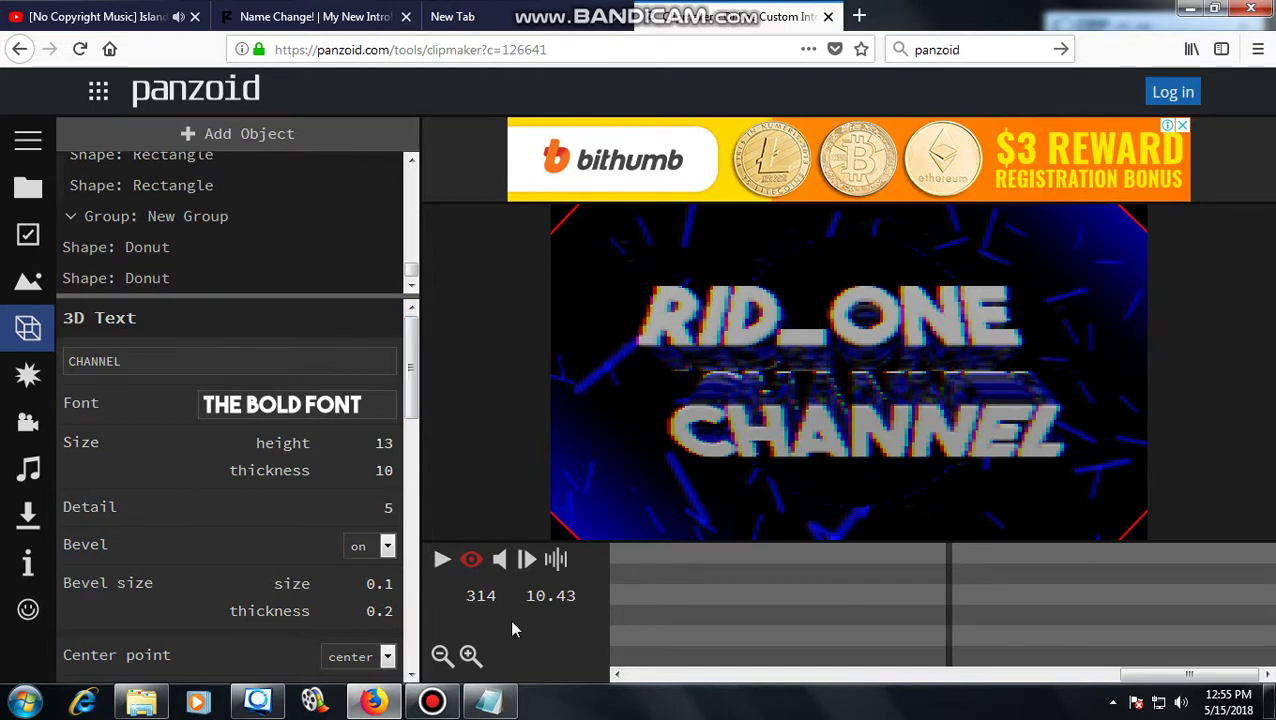
Step: Reveal instruction 6 in the Notepad intro notes, highlight its wording about the text color, and return to Clipmaker
click(489, 702)
drag(547, 420, 548, 490)
drag(242, 450, 598, 442)
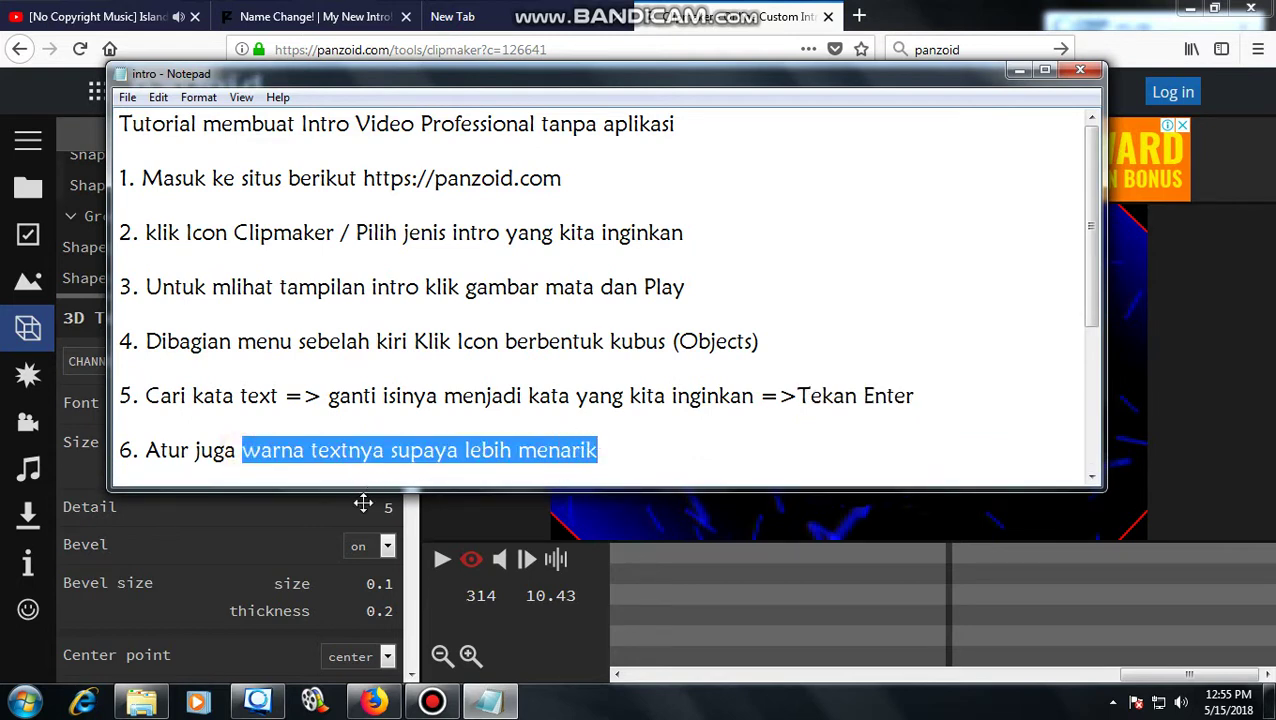
click(440, 596)
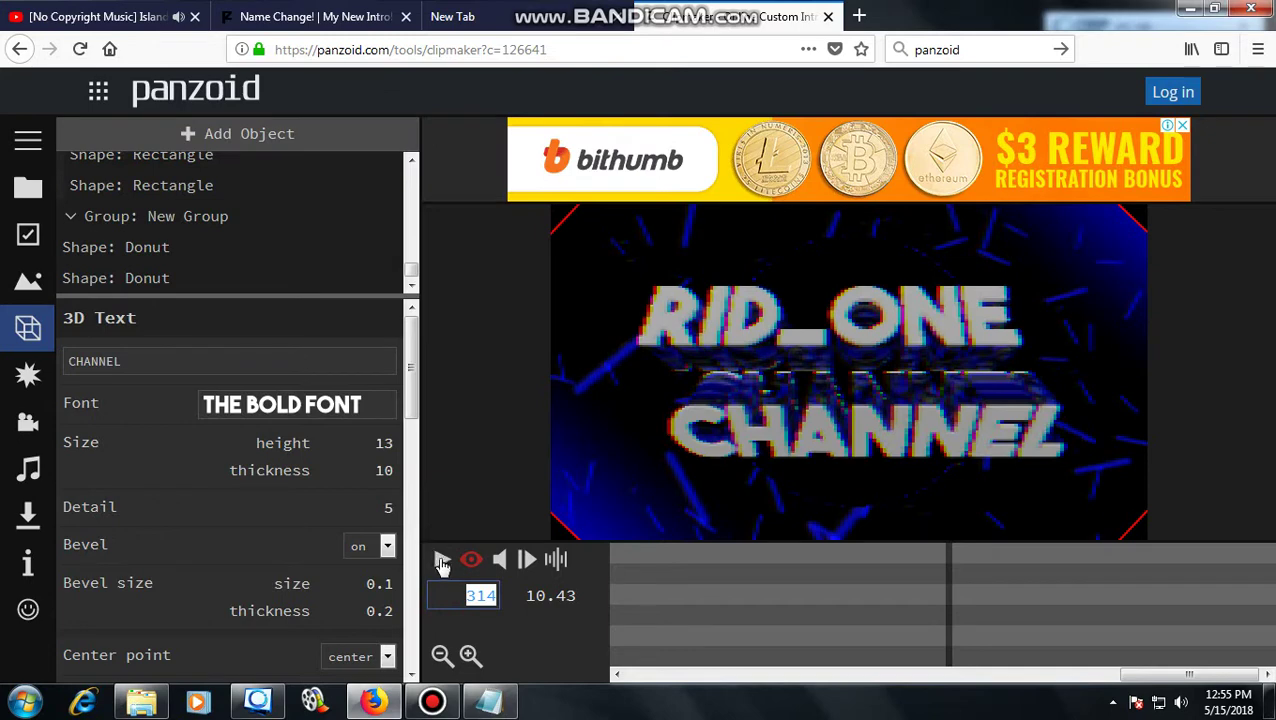
Step: Look through the second CHANNEL text's properties and browse its available fonts without choosing another one
scroll(398, 408, down, 4)
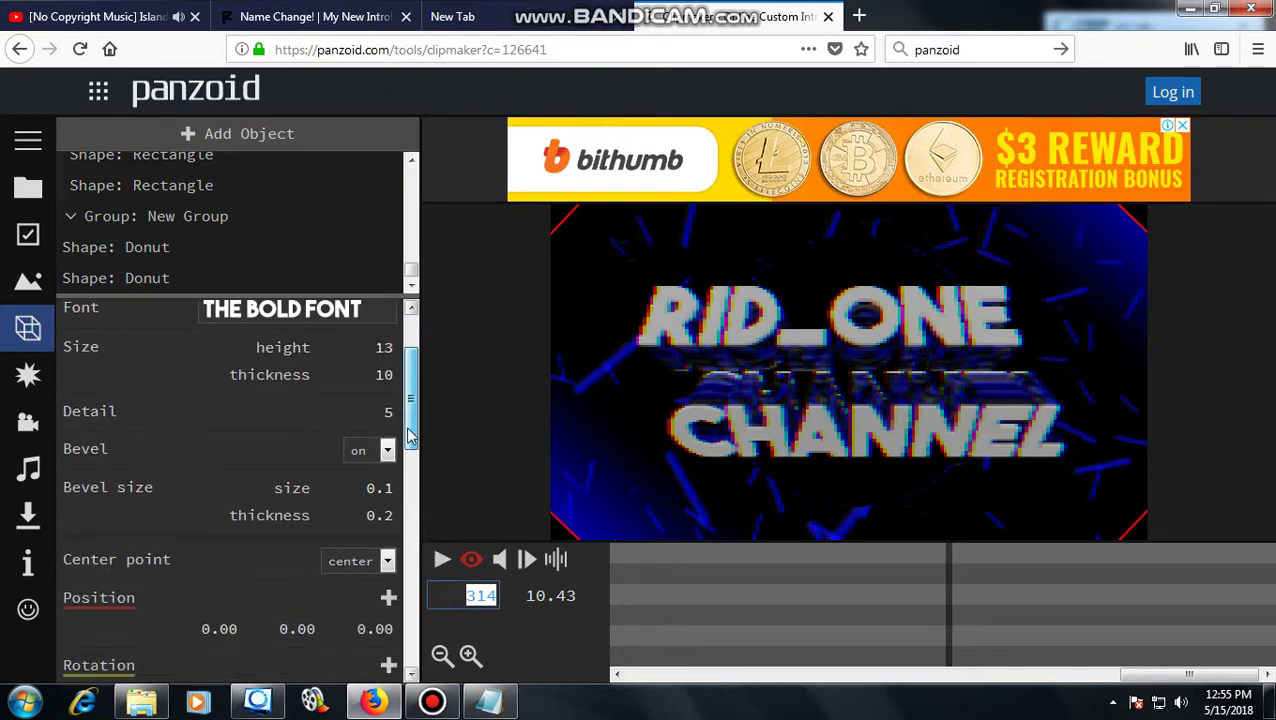
click(465, 443)
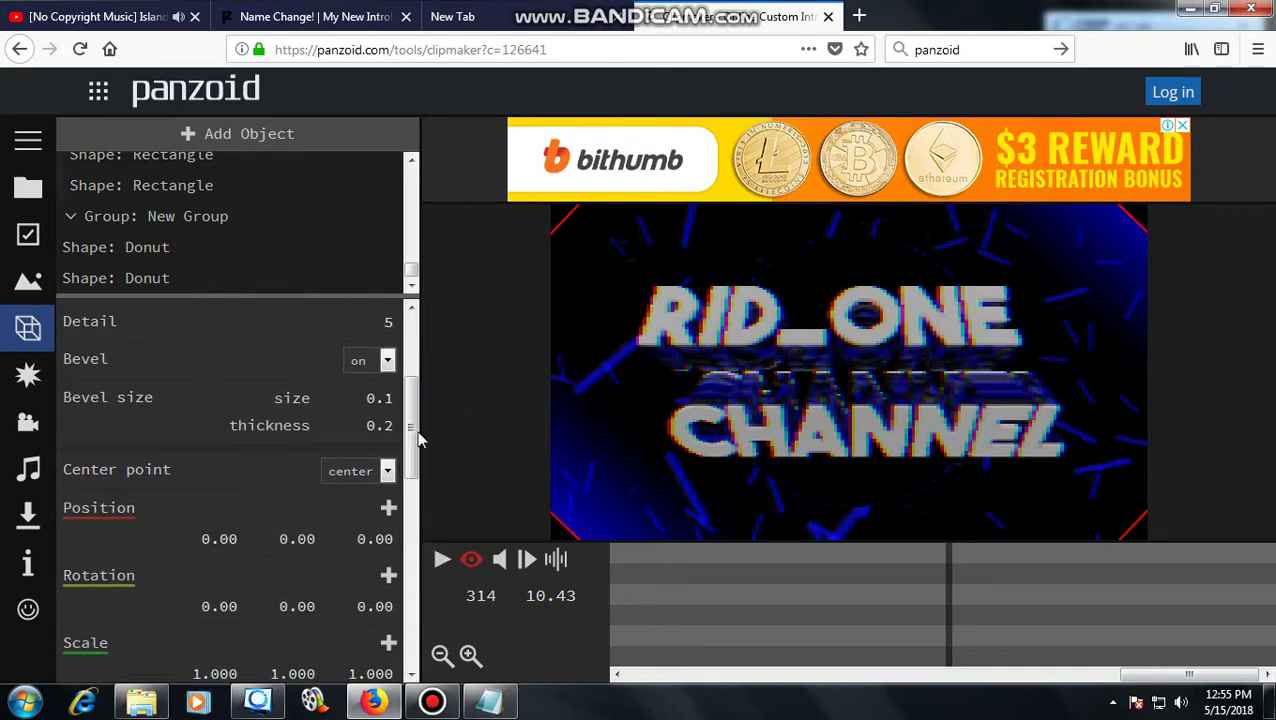
scroll(413, 427, up, 2)
click(372, 405)
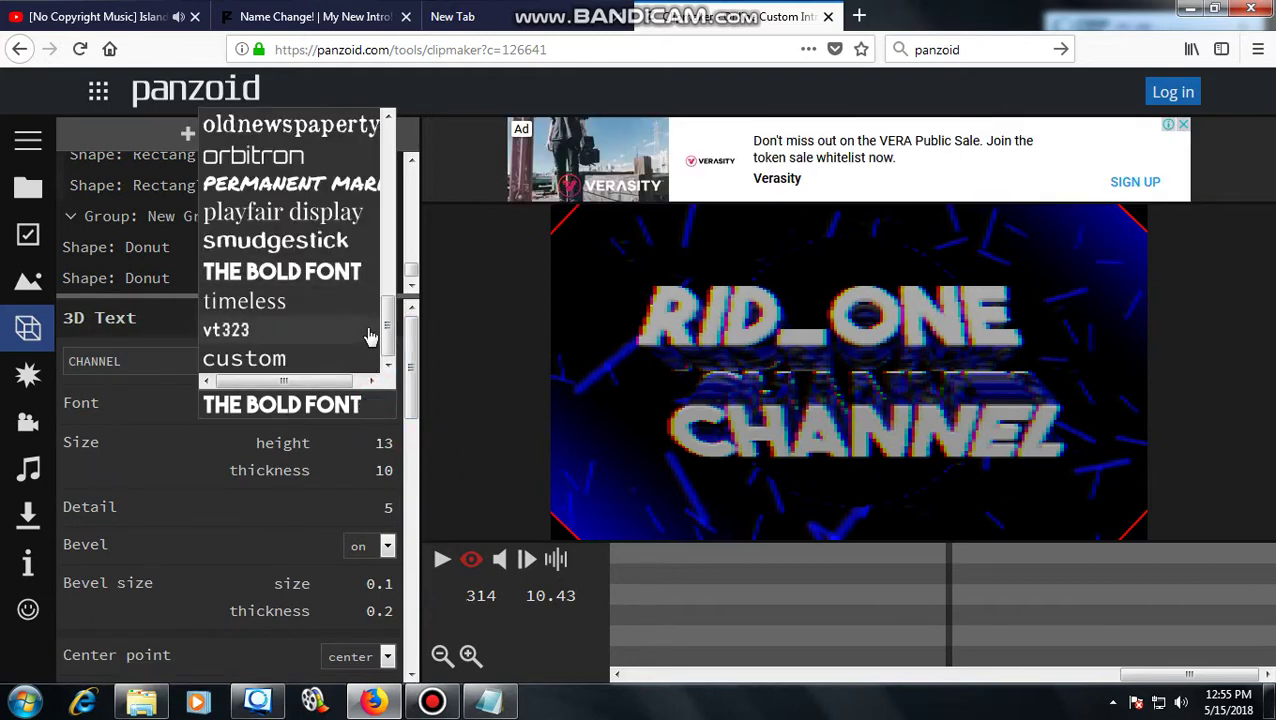
scroll(370, 338, up, 3)
scroll(370, 338, up, 3)
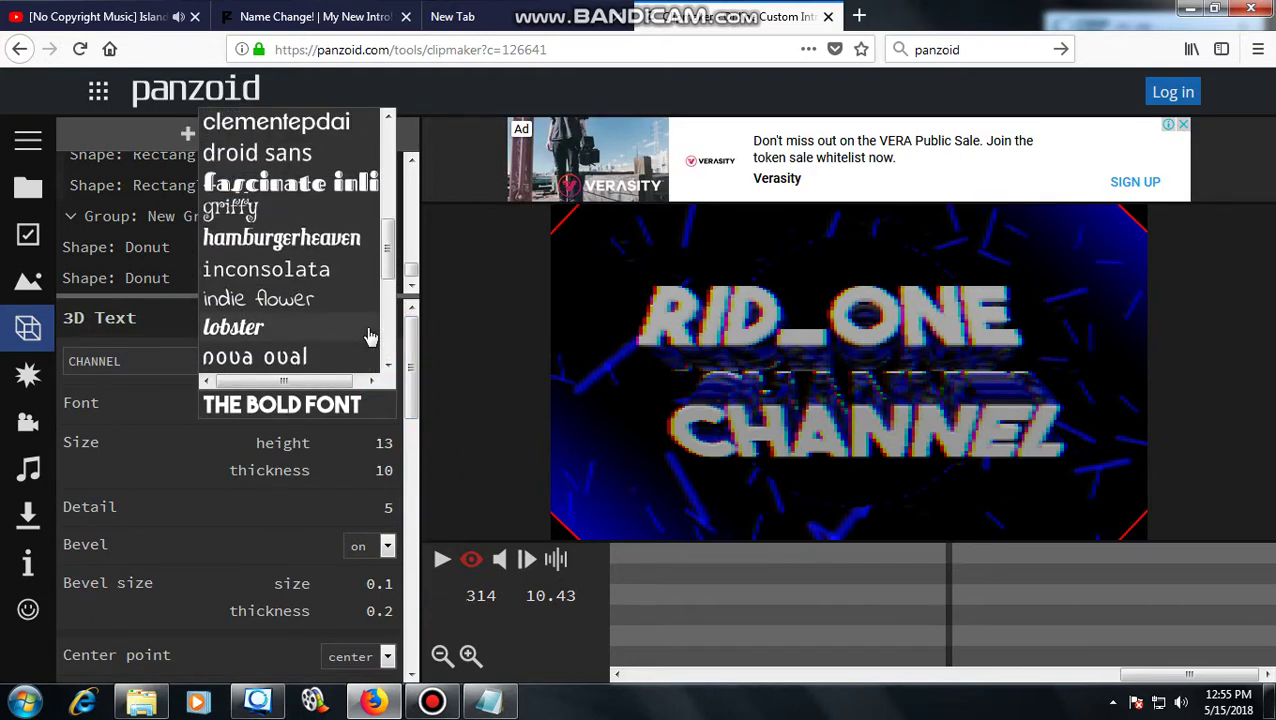
click(441, 469)
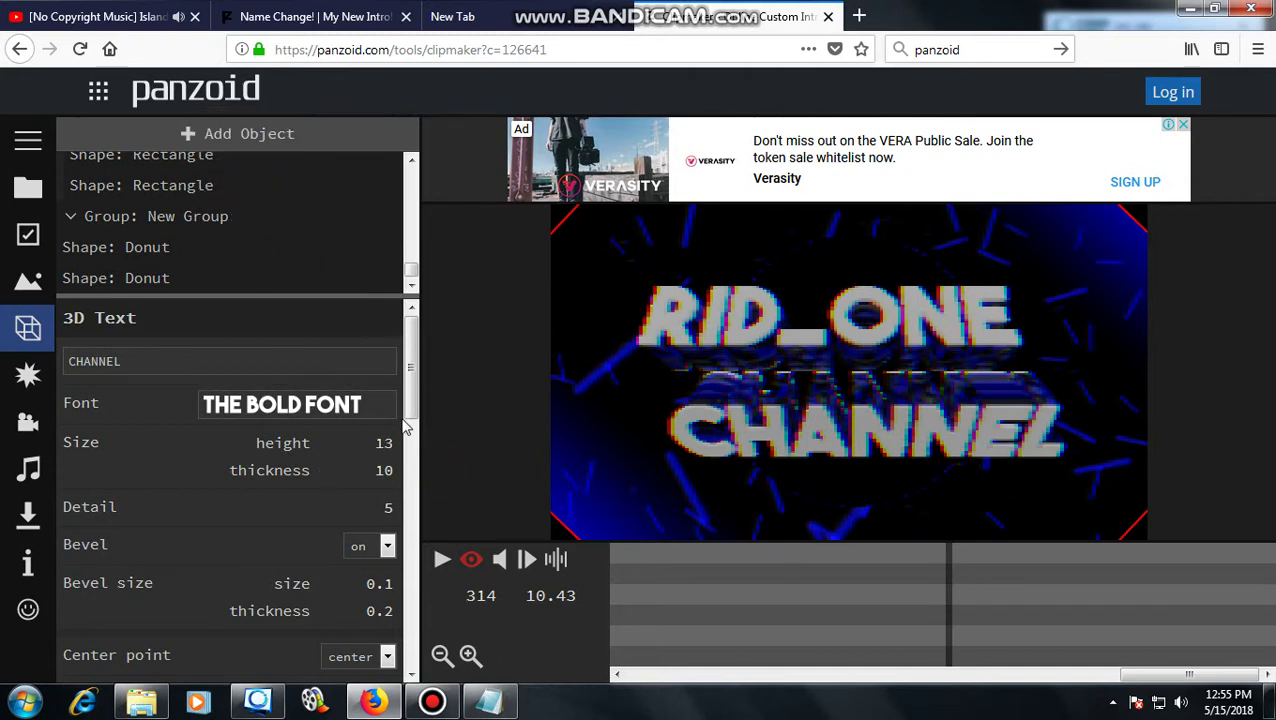
Step: Set the color of the second CHANNEL text object to red
scroll(265, 484, down, 5)
click(369, 502)
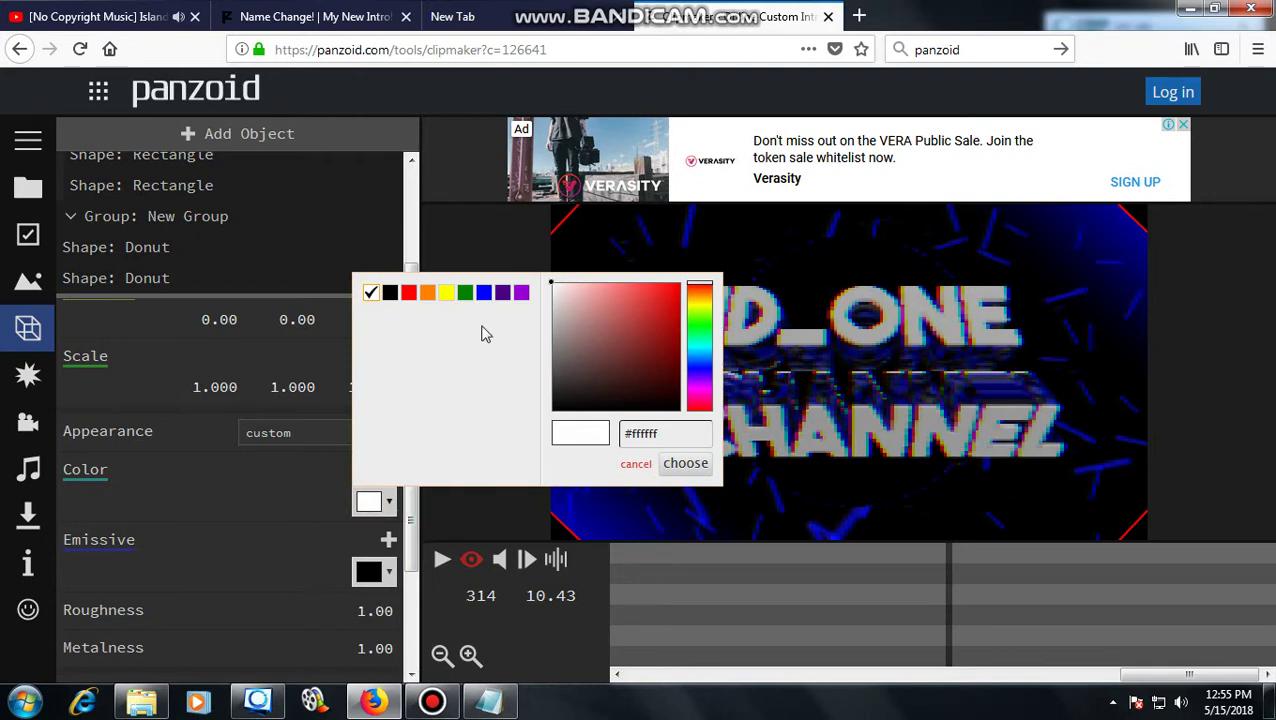
click(427, 292)
click(408, 292)
click(279, 512)
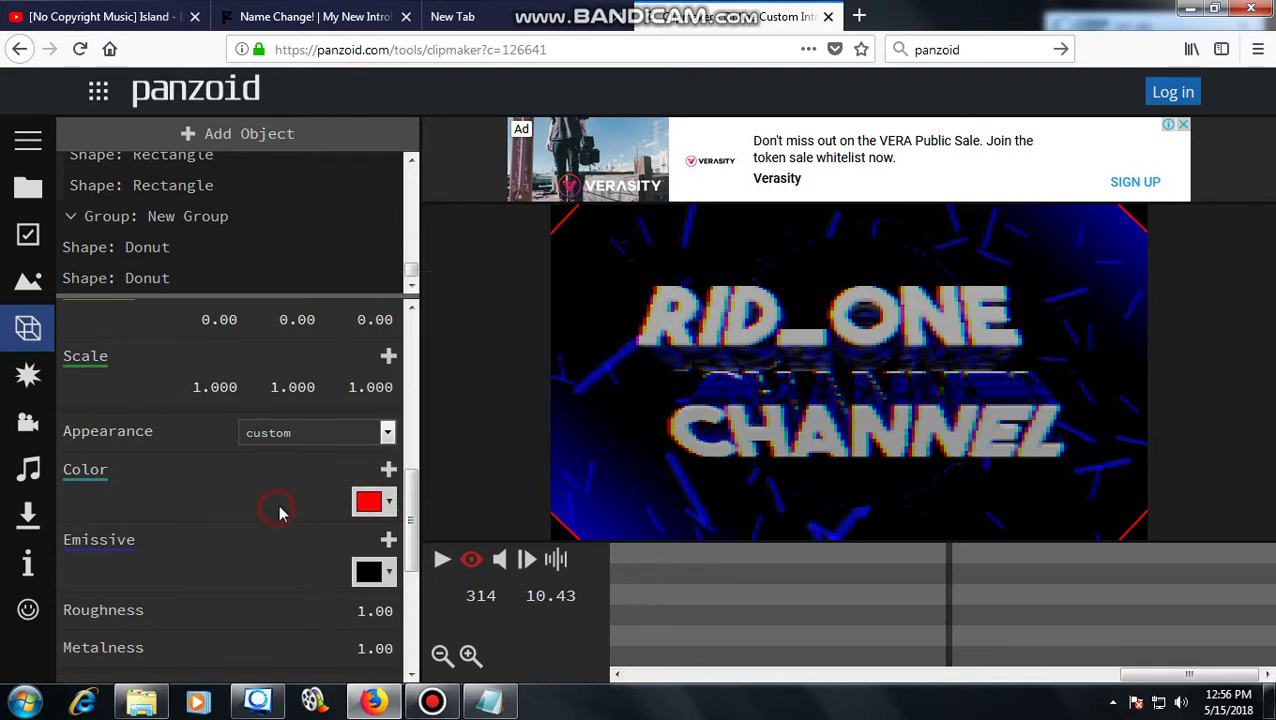
Step: Set the second CHANNEL text's emissive color to green and its main color to yellow
click(366, 572)
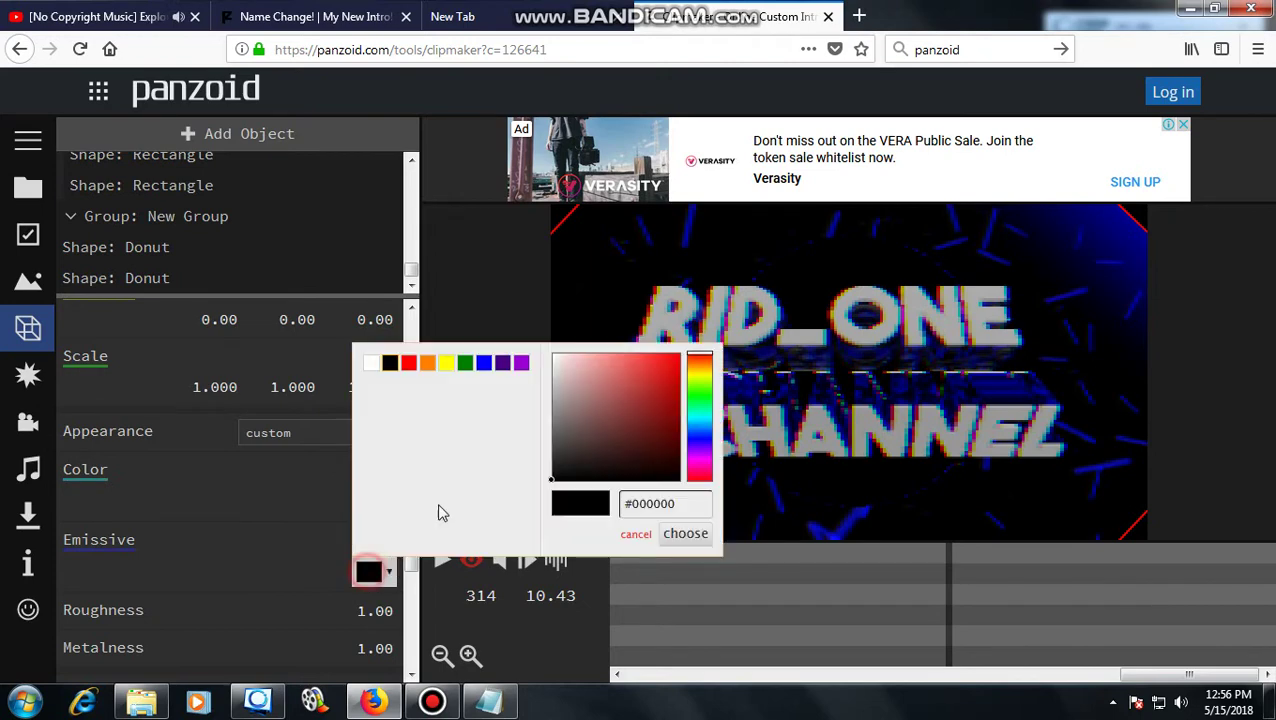
click(465, 362)
click(284, 504)
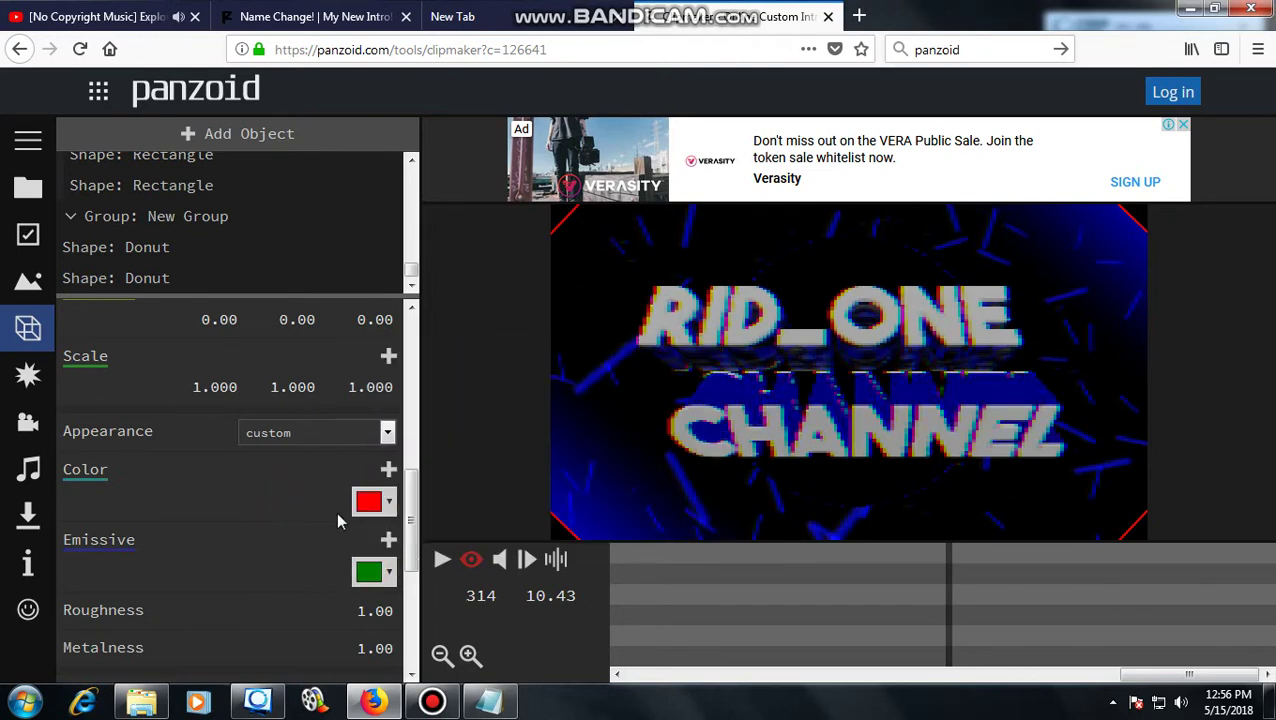
click(368, 505)
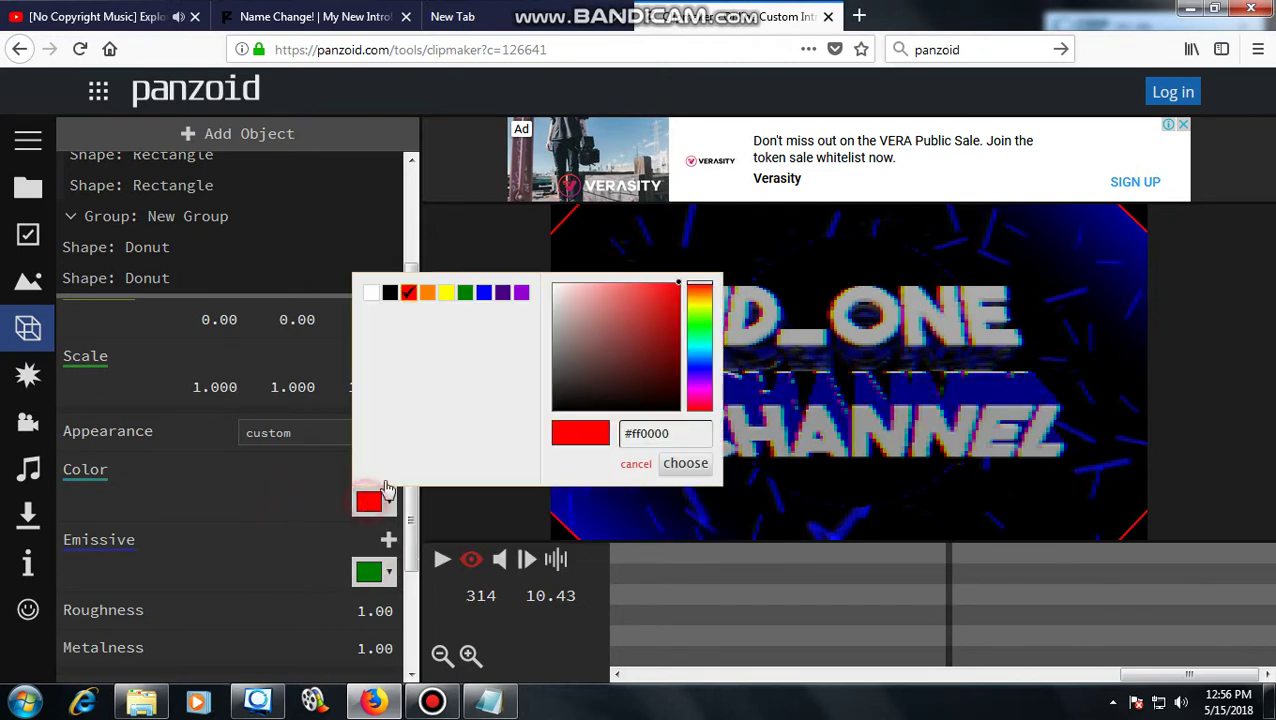
click(445, 292)
click(281, 463)
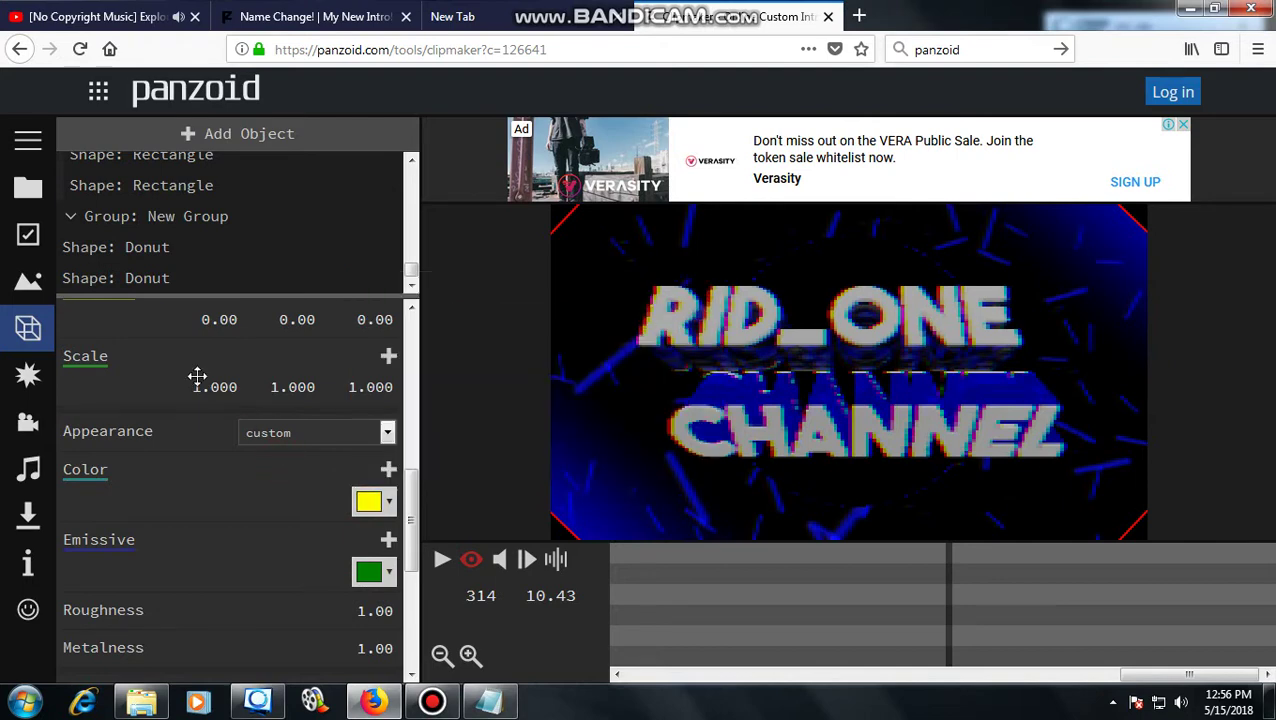
Step: Set the color of the second RID_ONE text object in the first group to red
scroll(201, 262, down, 3)
scroll(203, 263, up, 2)
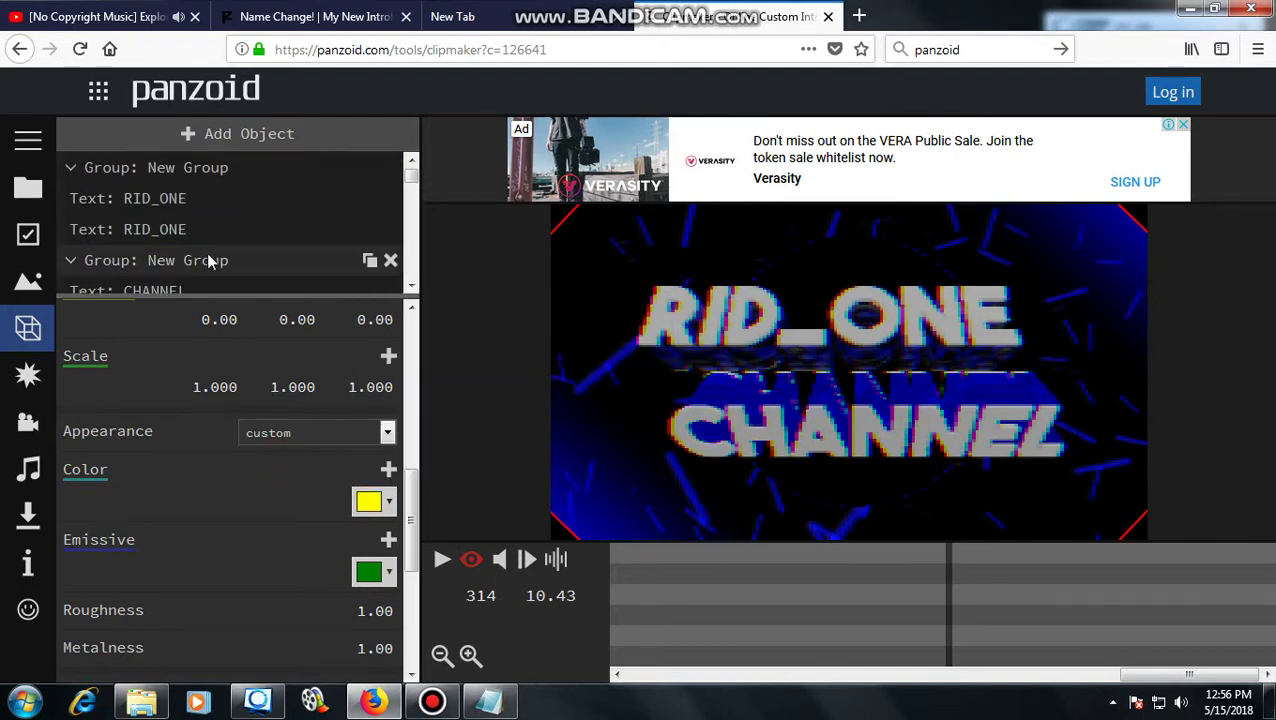
click(172, 200)
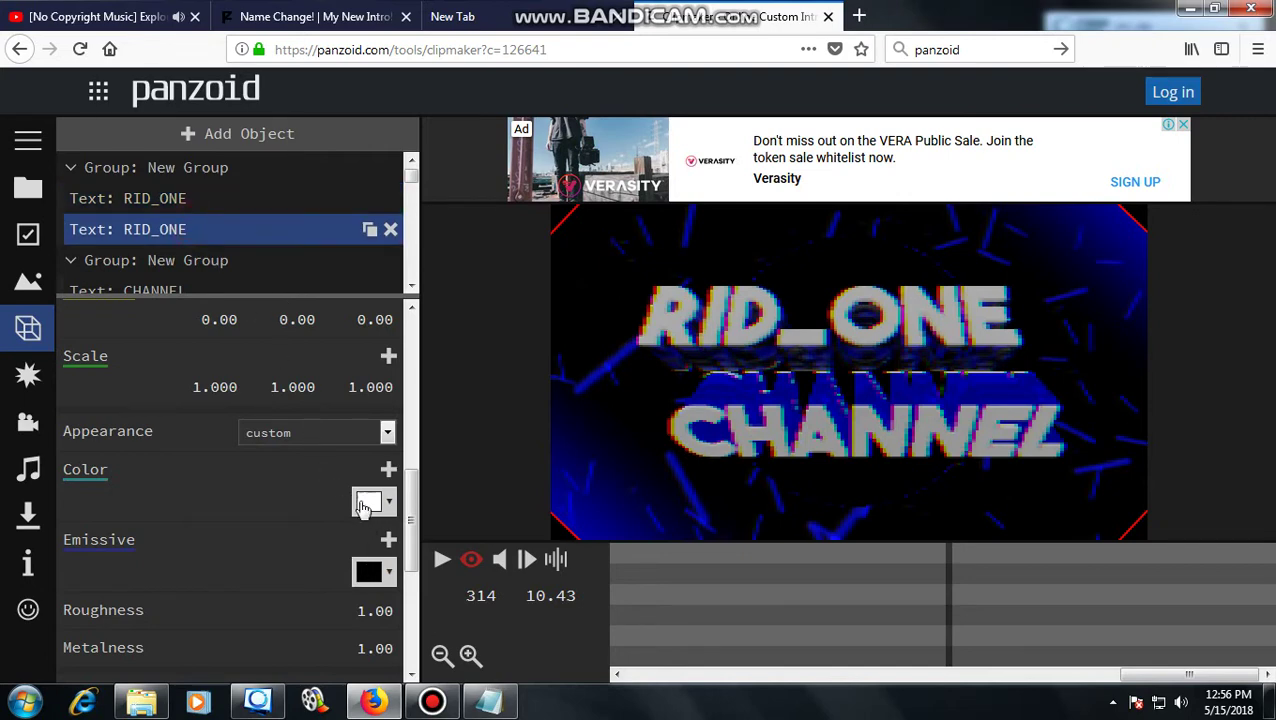
click(369, 501)
click(408, 292)
click(300, 475)
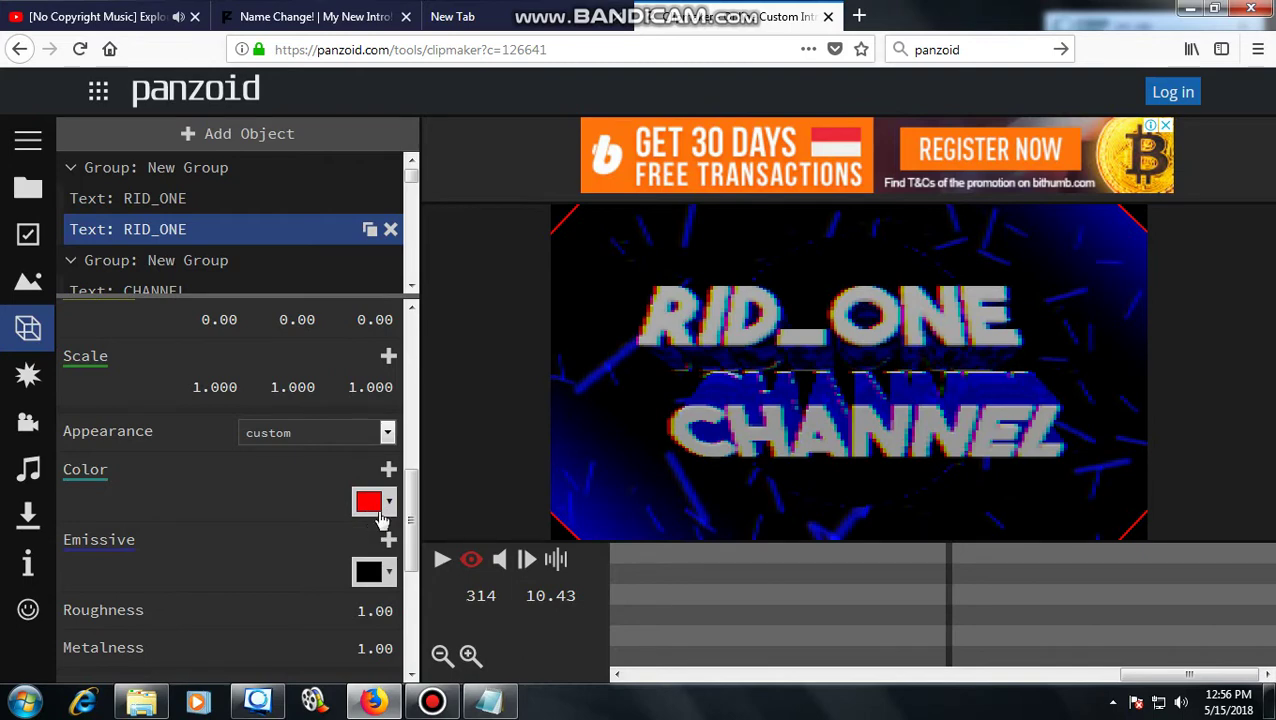
Step: Try yellow as the color of the first CHANNEL text object
scroll(208, 249, down, 3)
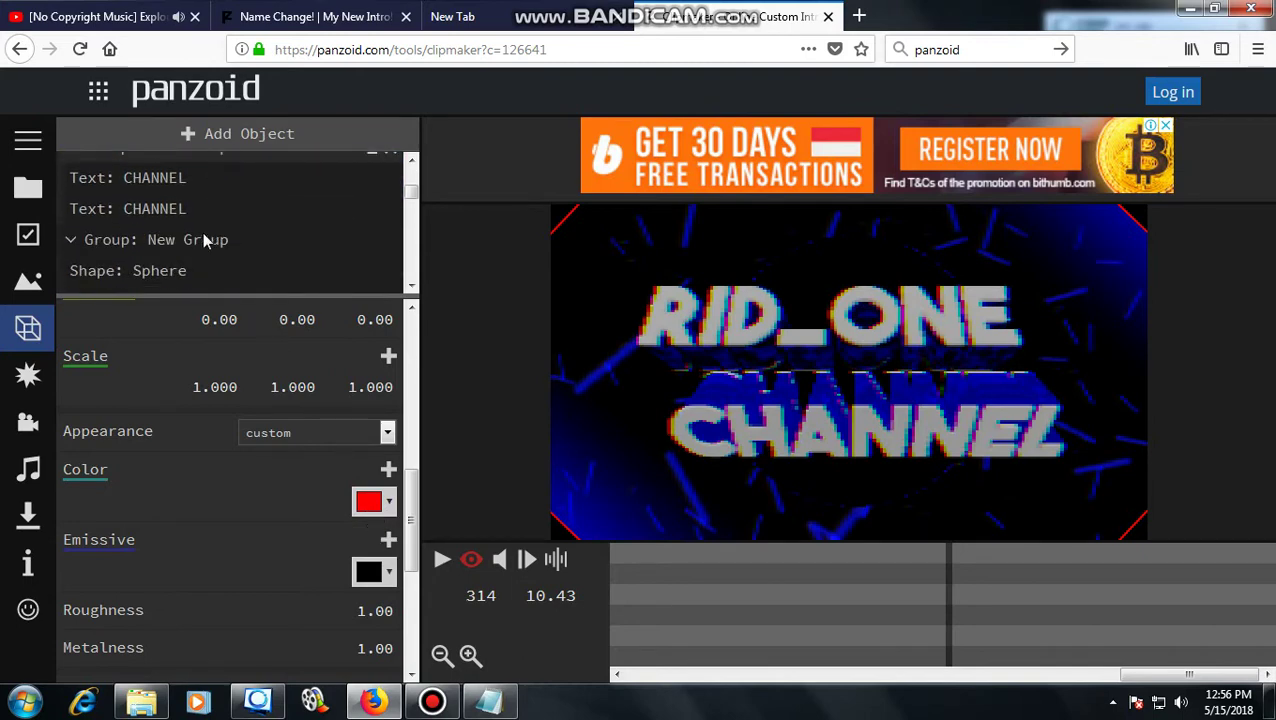
click(171, 175)
click(364, 501)
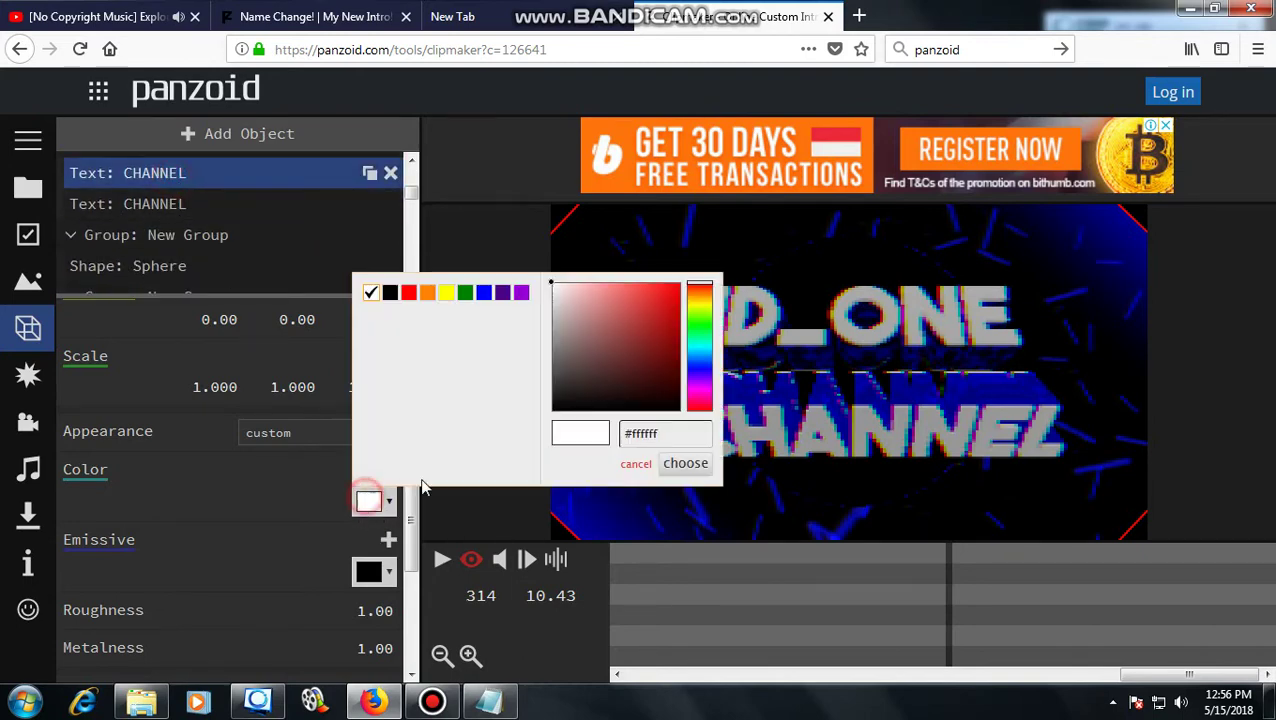
click(465, 292)
click(446, 292)
click(295, 475)
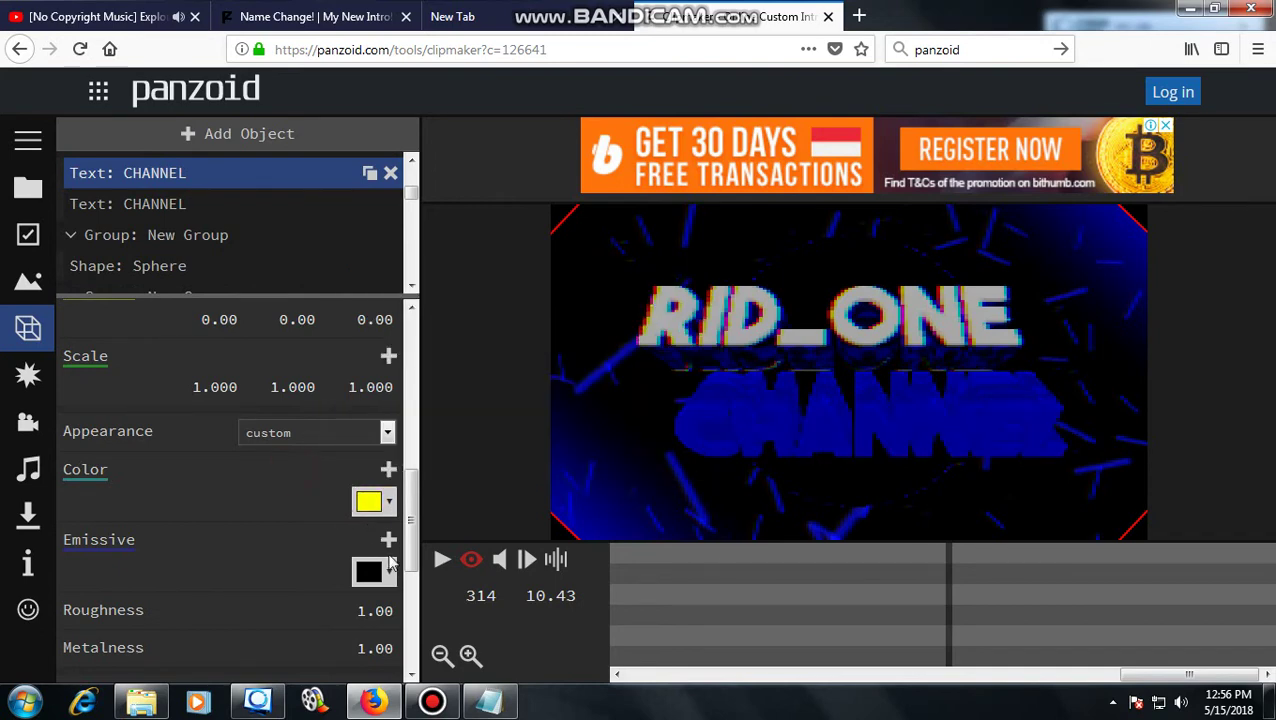
Step: Try red as the color of the first CHANNEL text object and set it back to white
click(366, 501)
click(409, 292)
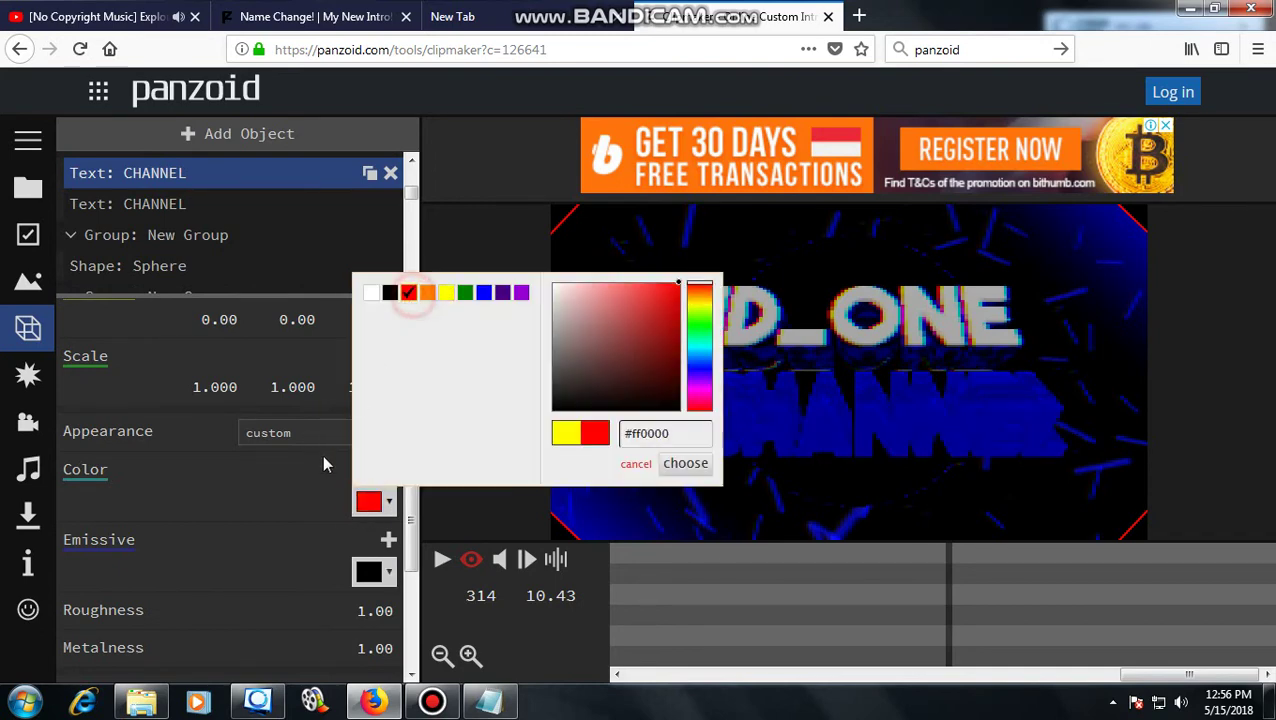
click(306, 487)
click(369, 503)
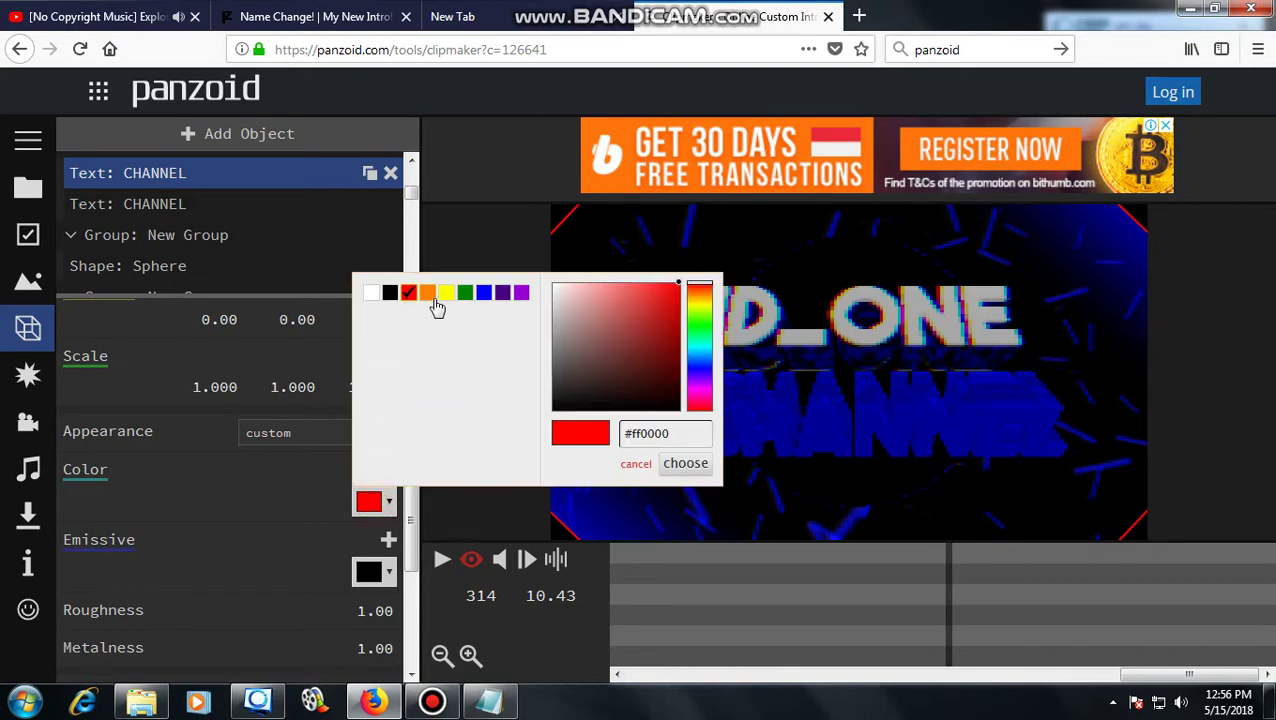
click(373, 292)
click(296, 469)
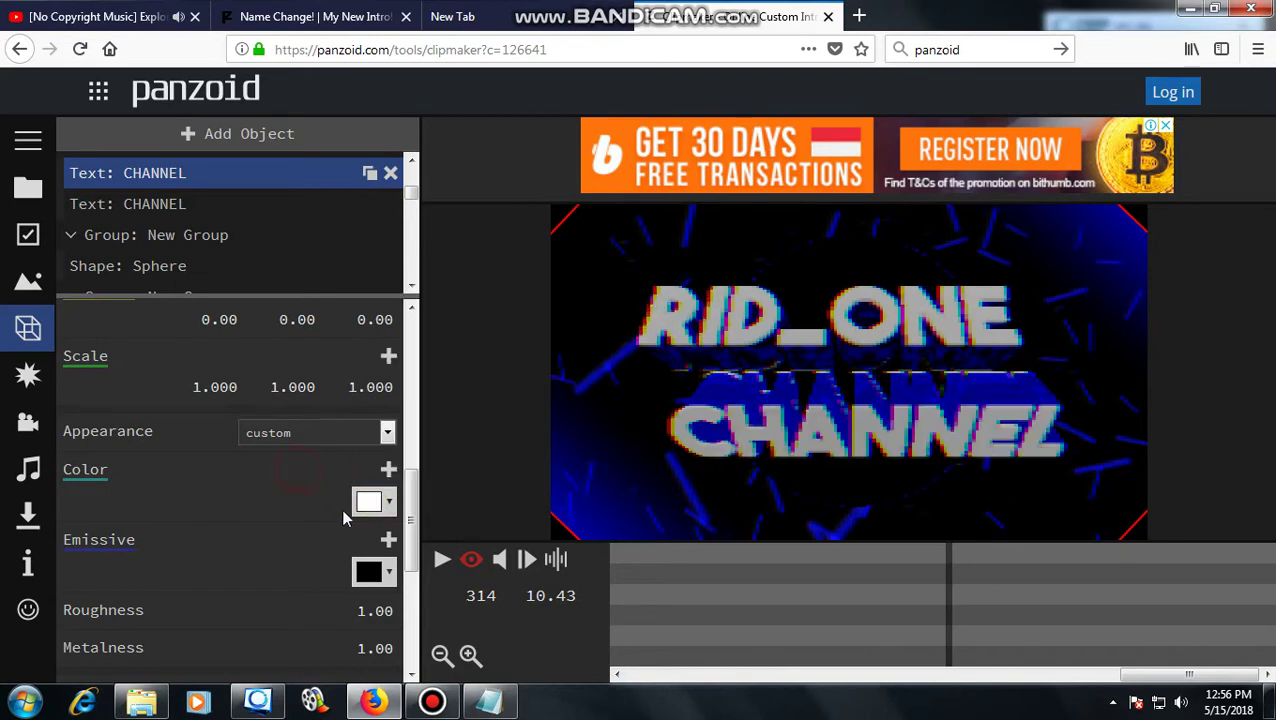
Step: Try red as the emissive color of the first CHANNEL text object
click(370, 572)
click(408, 363)
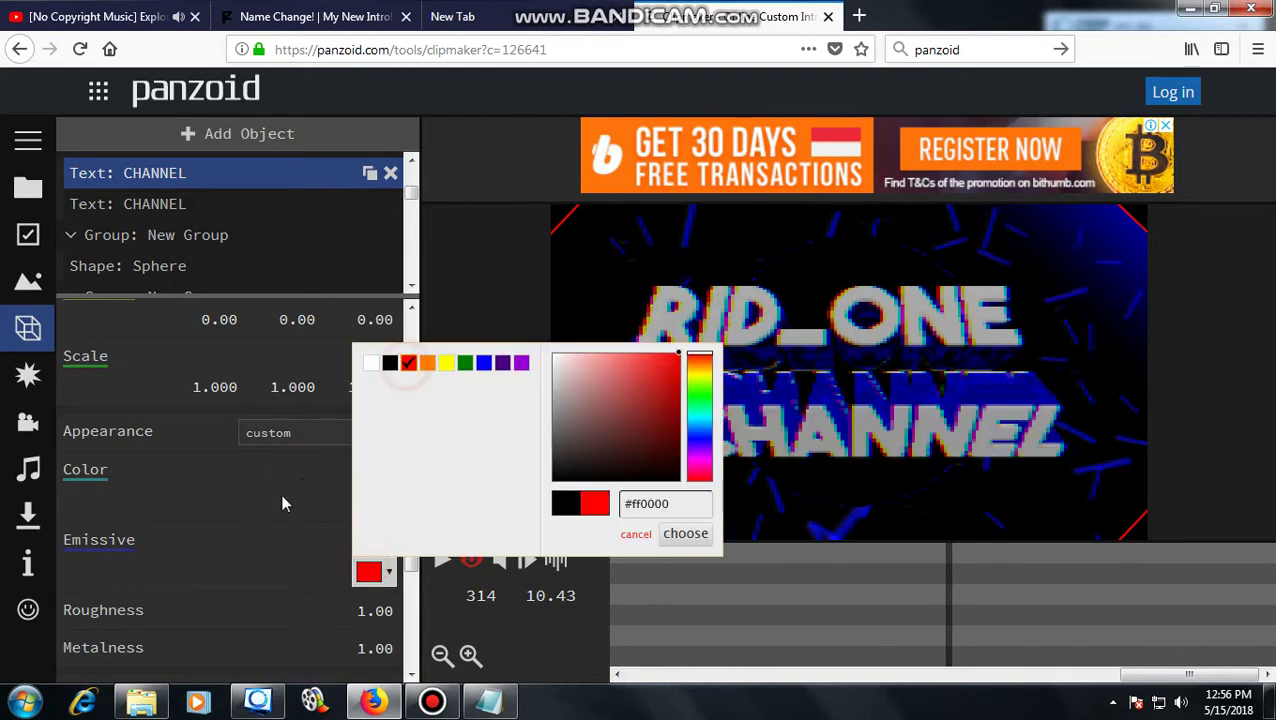
click(283, 503)
Step: Try yellow as the emissive color of the first CHANNEL text object and set it to white
click(369, 571)
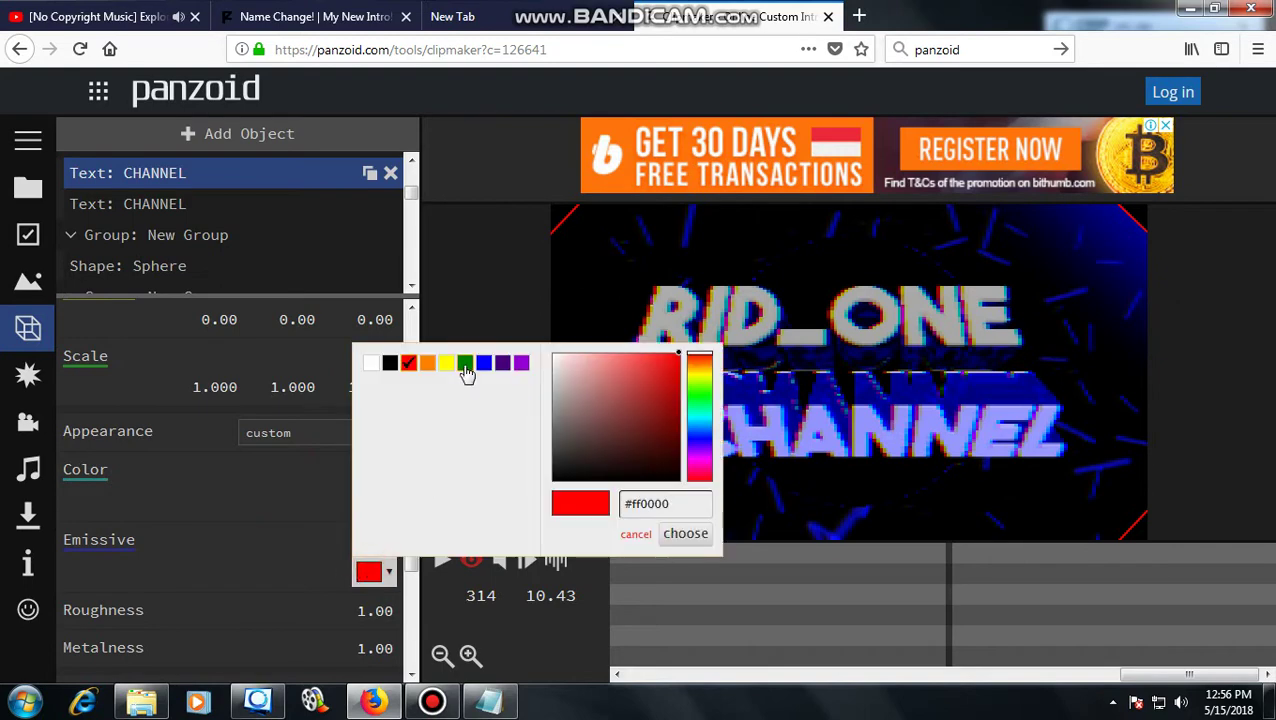
click(448, 362)
click(302, 471)
click(368, 569)
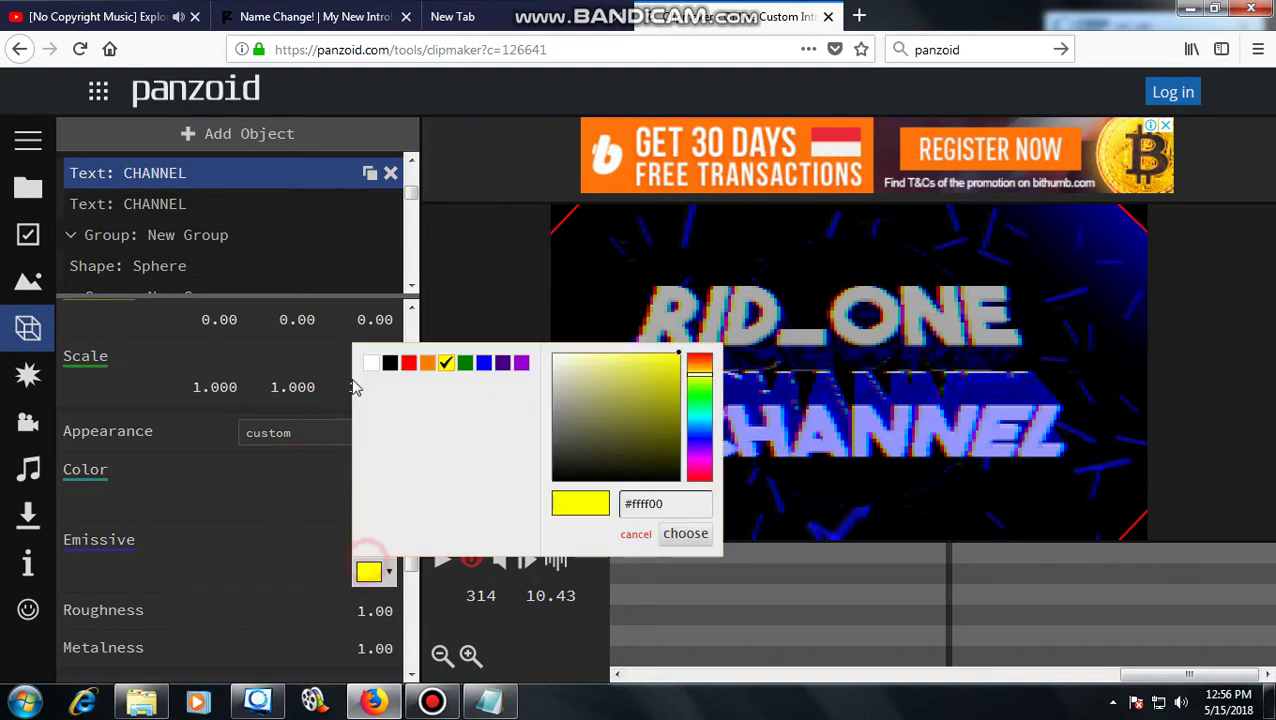
click(371, 363)
click(298, 487)
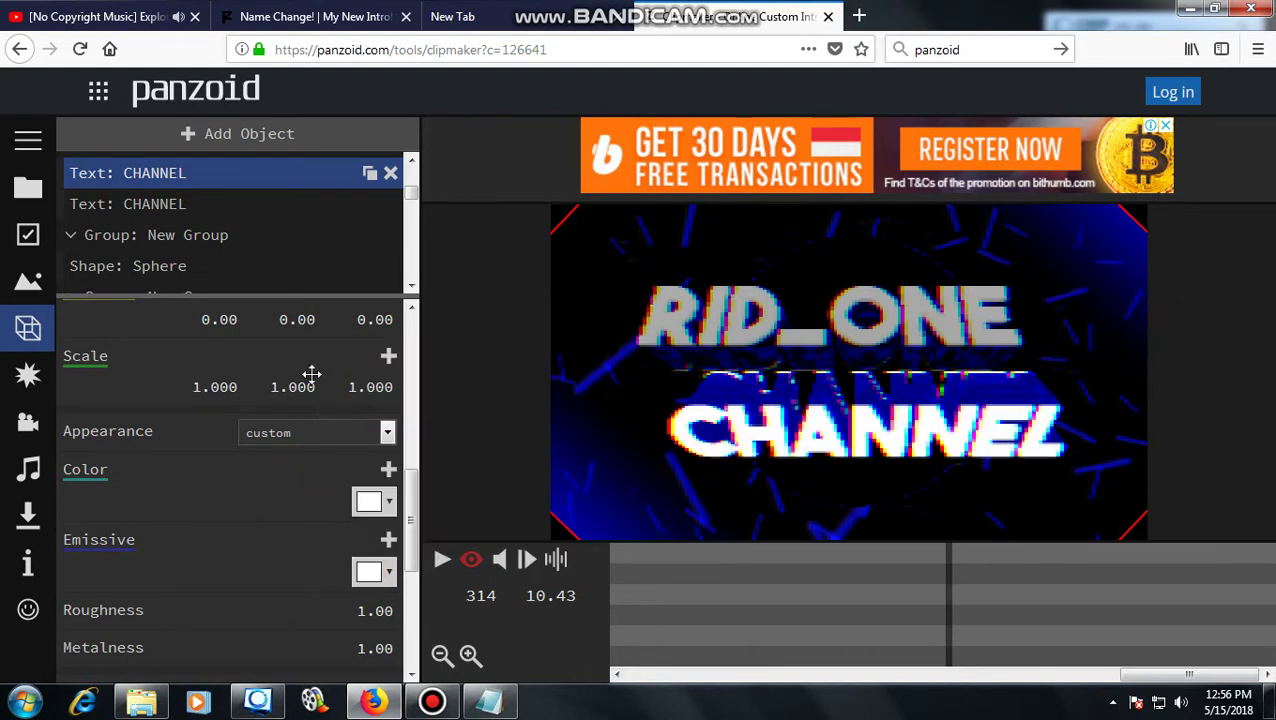
Step: Set the color of the second CHANNEL text object to white
click(160, 204)
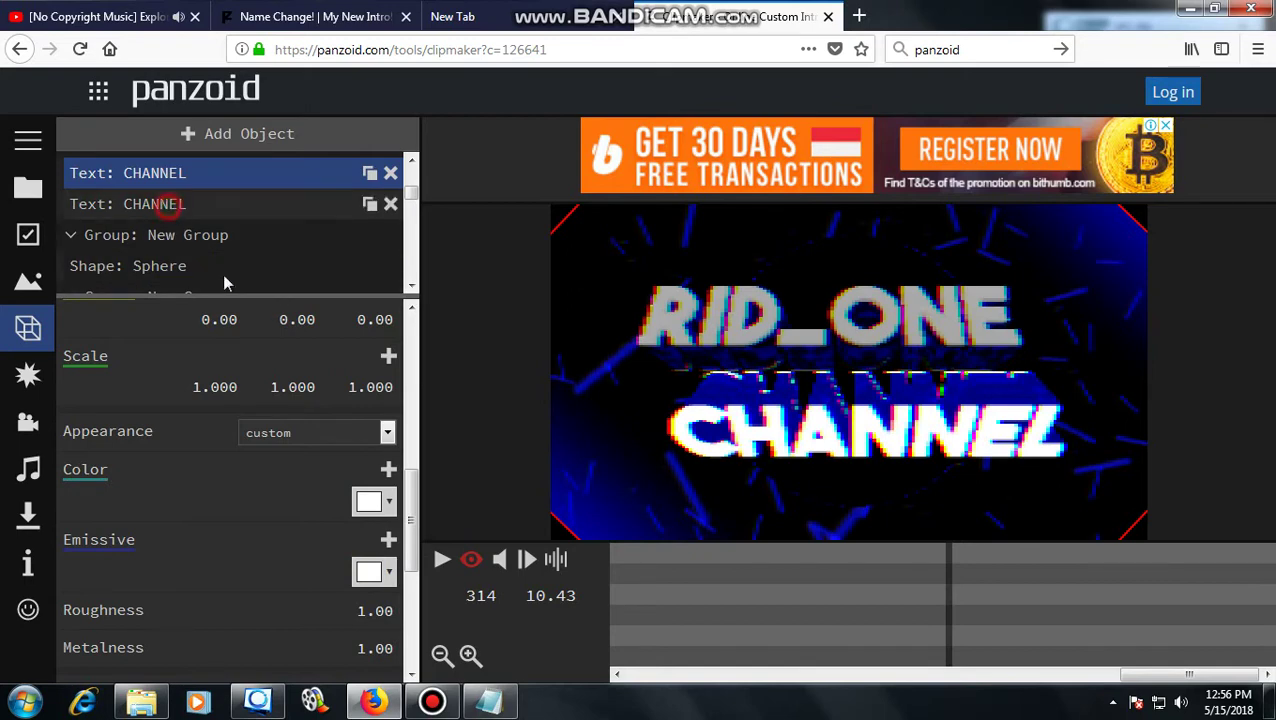
click(370, 501)
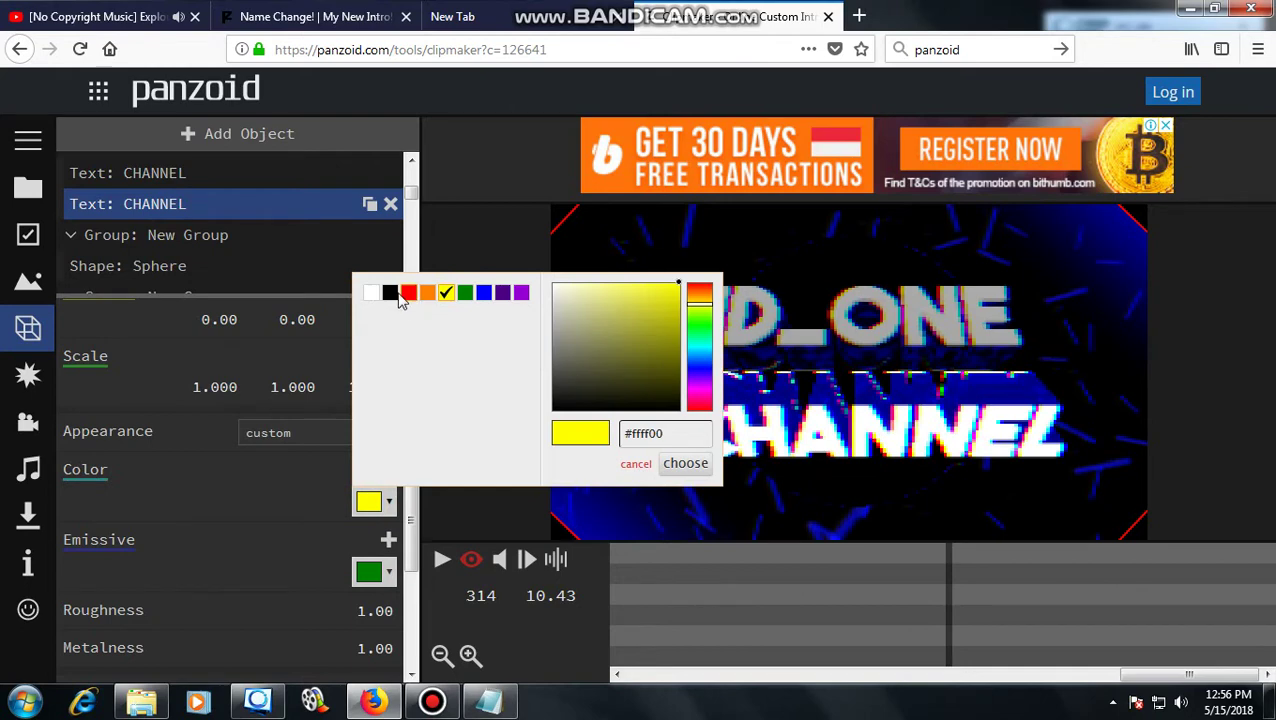
click(371, 292)
click(296, 489)
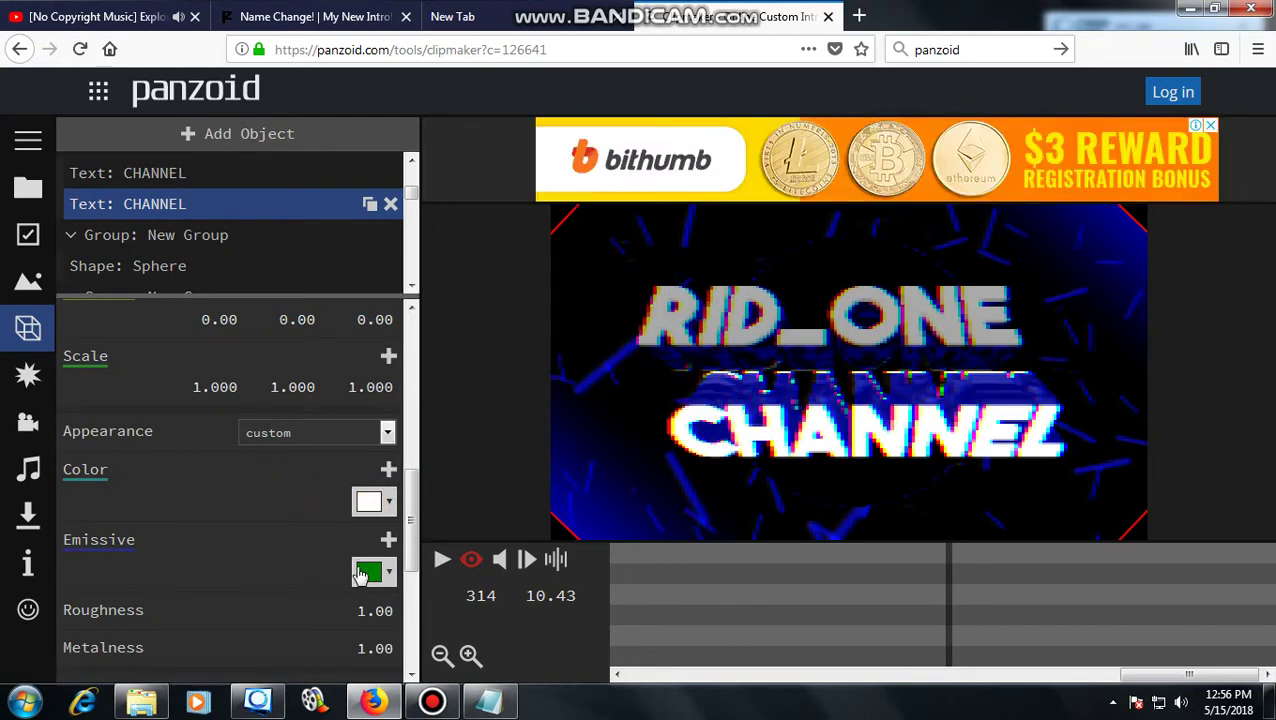
Step: Try yellow as the emissive color of the second CHANNEL text object and set it to black
click(362, 574)
click(447, 364)
click(311, 503)
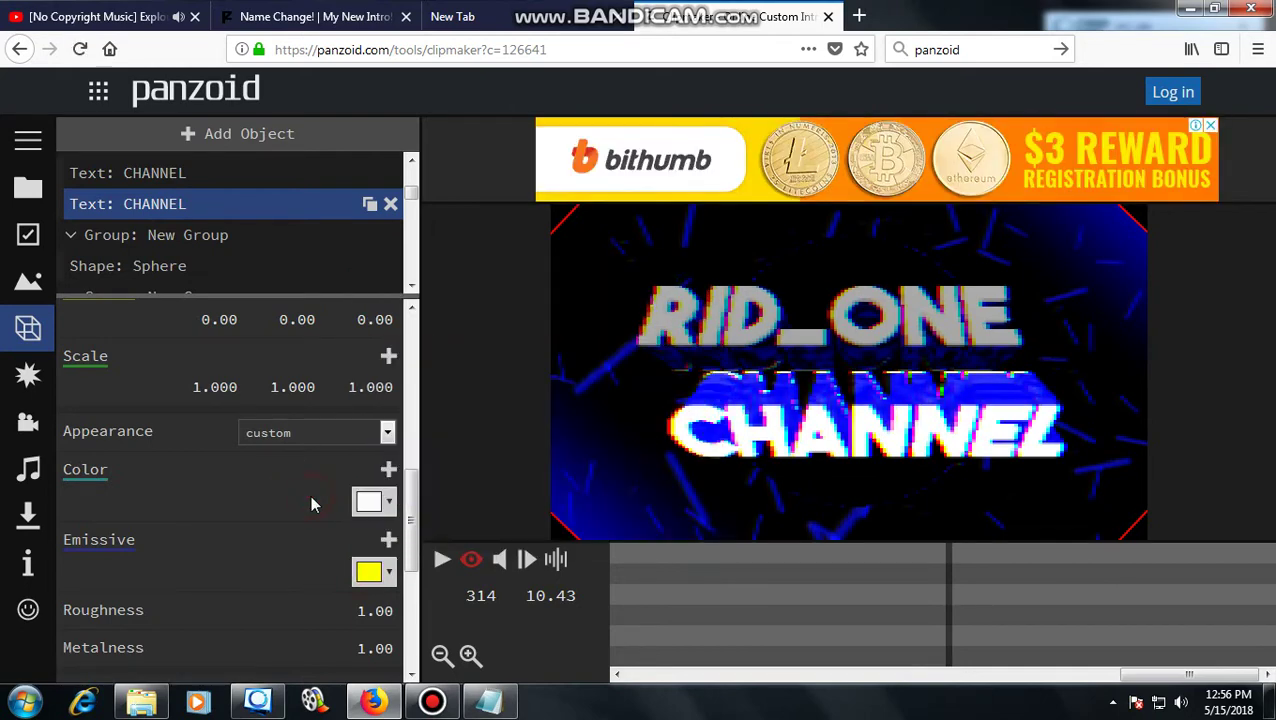
click(368, 572)
click(390, 364)
click(310, 491)
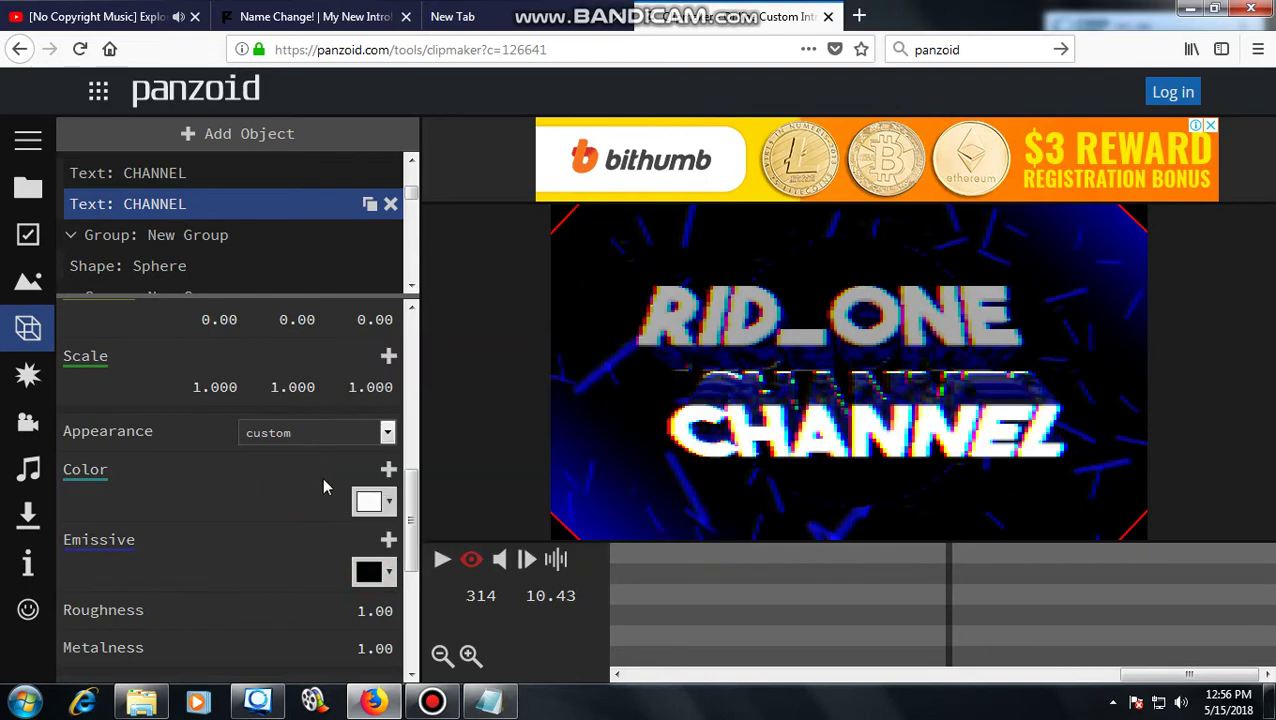
Step: Try yellow as the emissive color of the first RID_ONE text object in the first group
scroll(285, 257, up, 2)
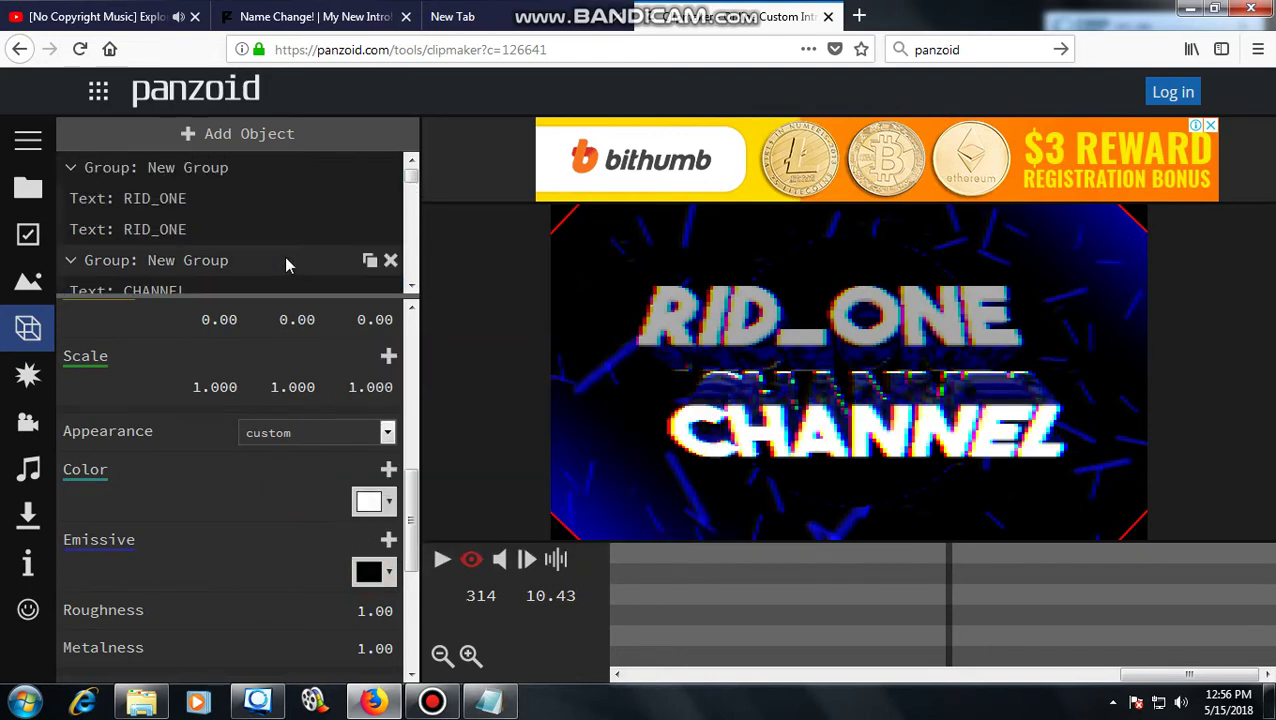
click(171, 198)
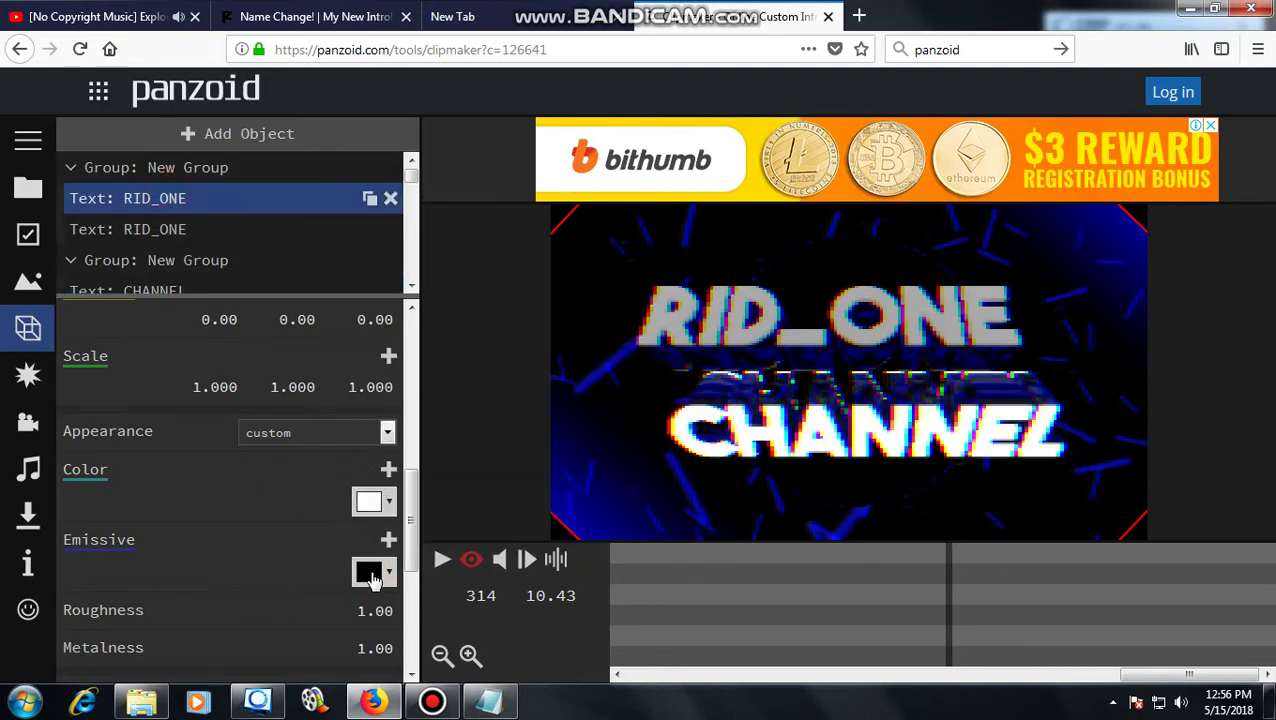
click(370, 576)
click(447, 363)
click(300, 501)
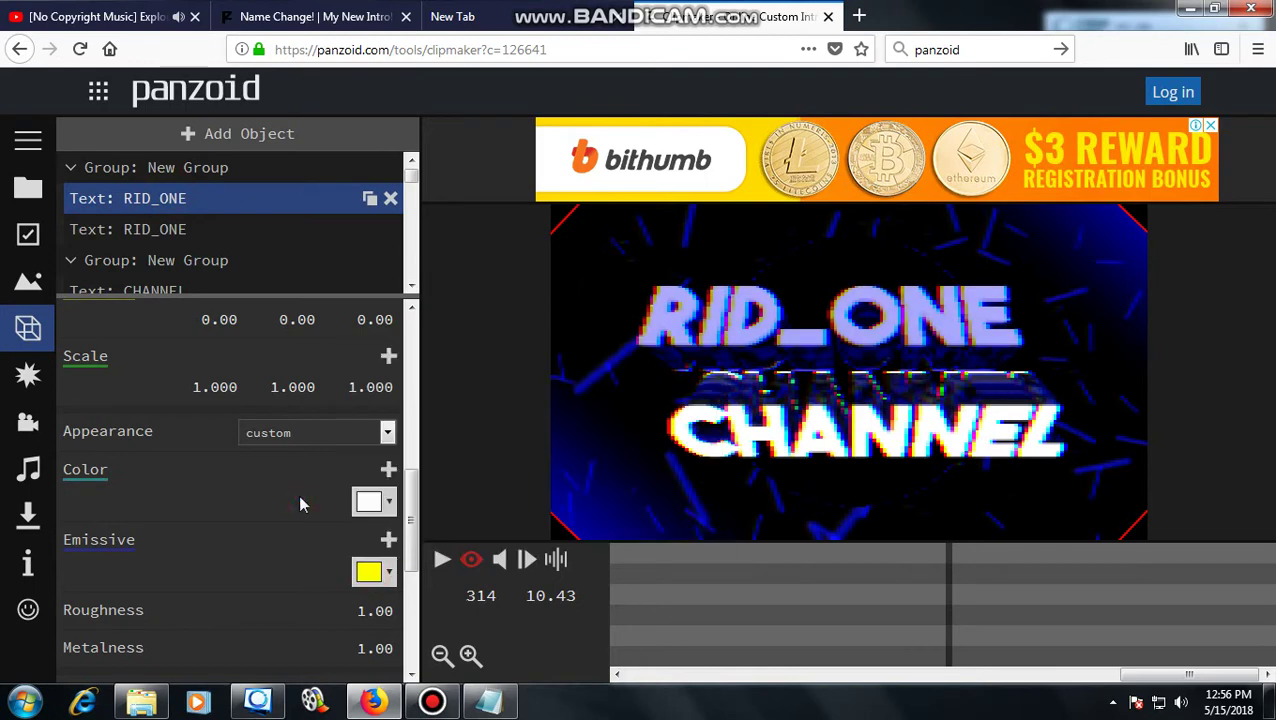
Step: Set the first RID_ONE text object's color to yellow and its emissive color to white
click(366, 503)
click(446, 292)
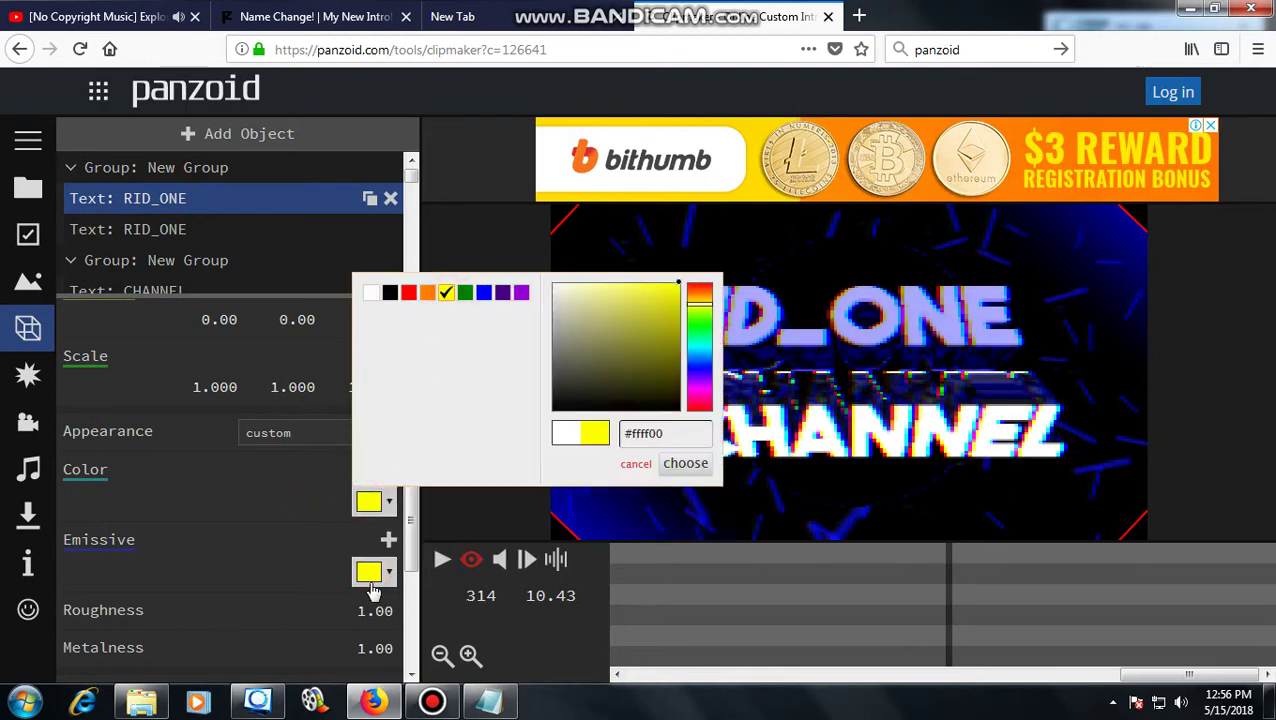
click(369, 576)
click(370, 364)
click(286, 513)
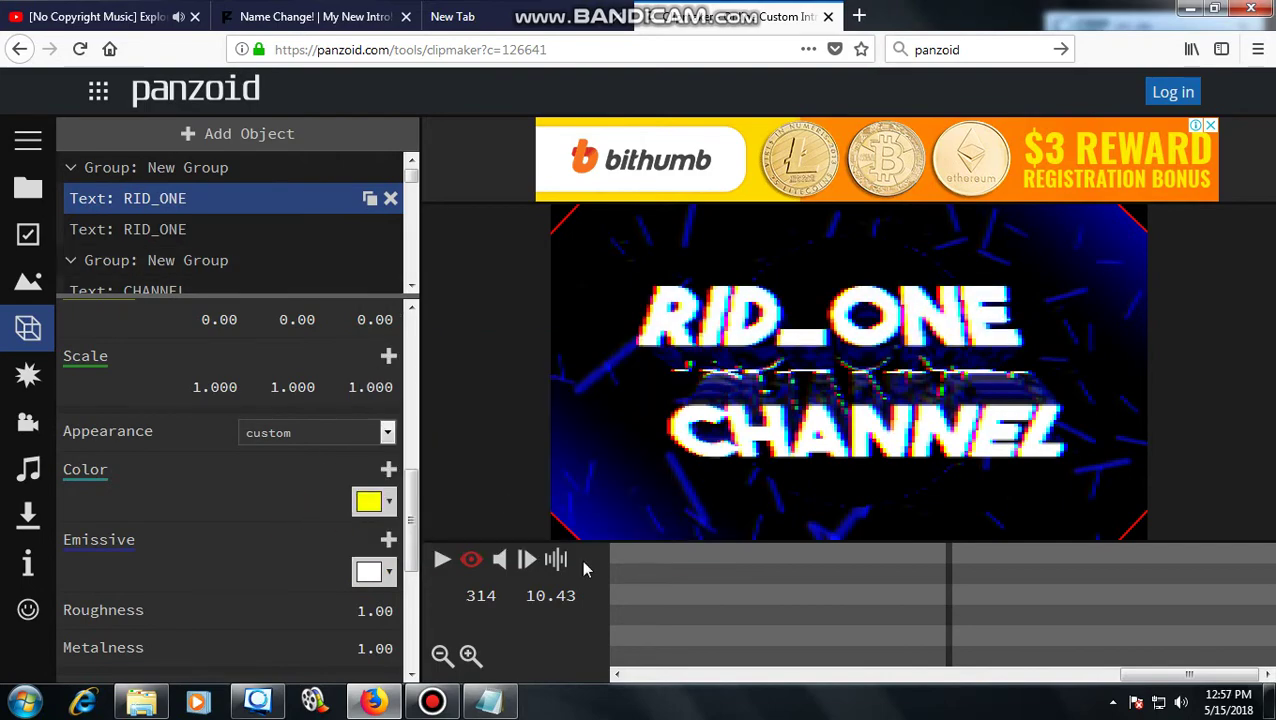
Step: Play the intro preview to check the recolored text, and pause it
click(446, 564)
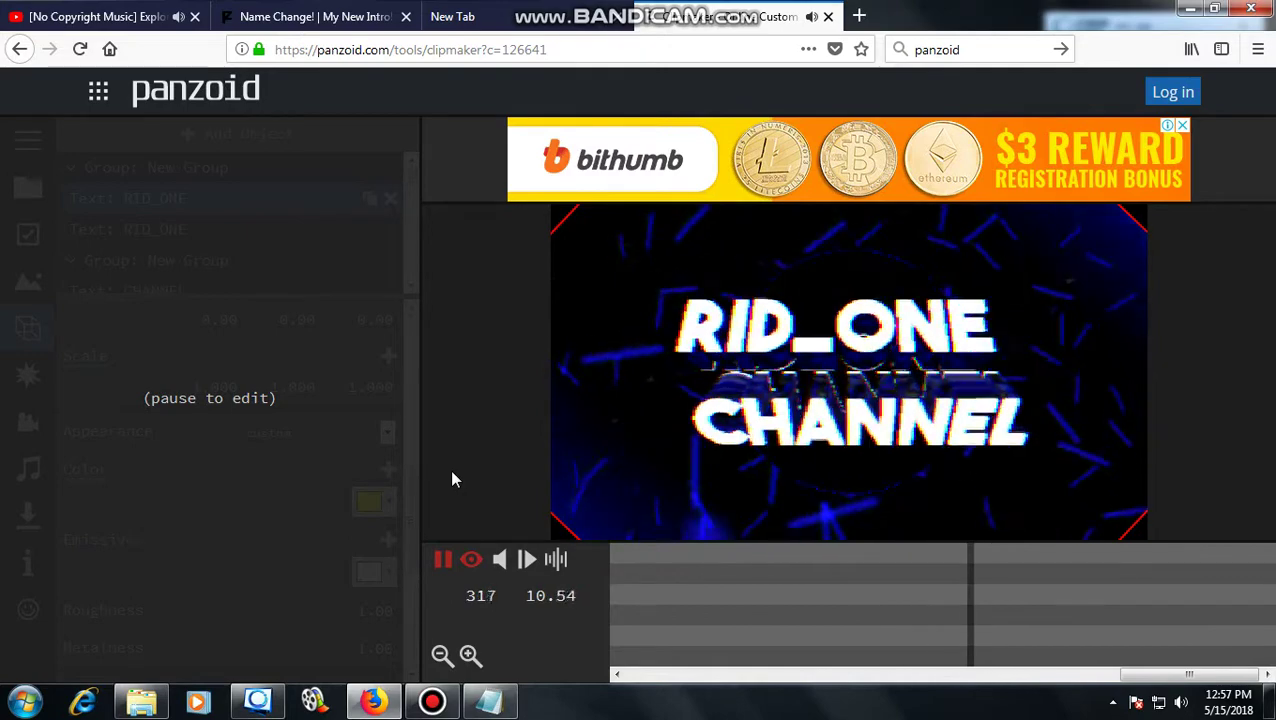
click(444, 561)
Step: Switch to the Notepad notes and review step 7 on choosing the download mode and format and starting the render
click(489, 702)
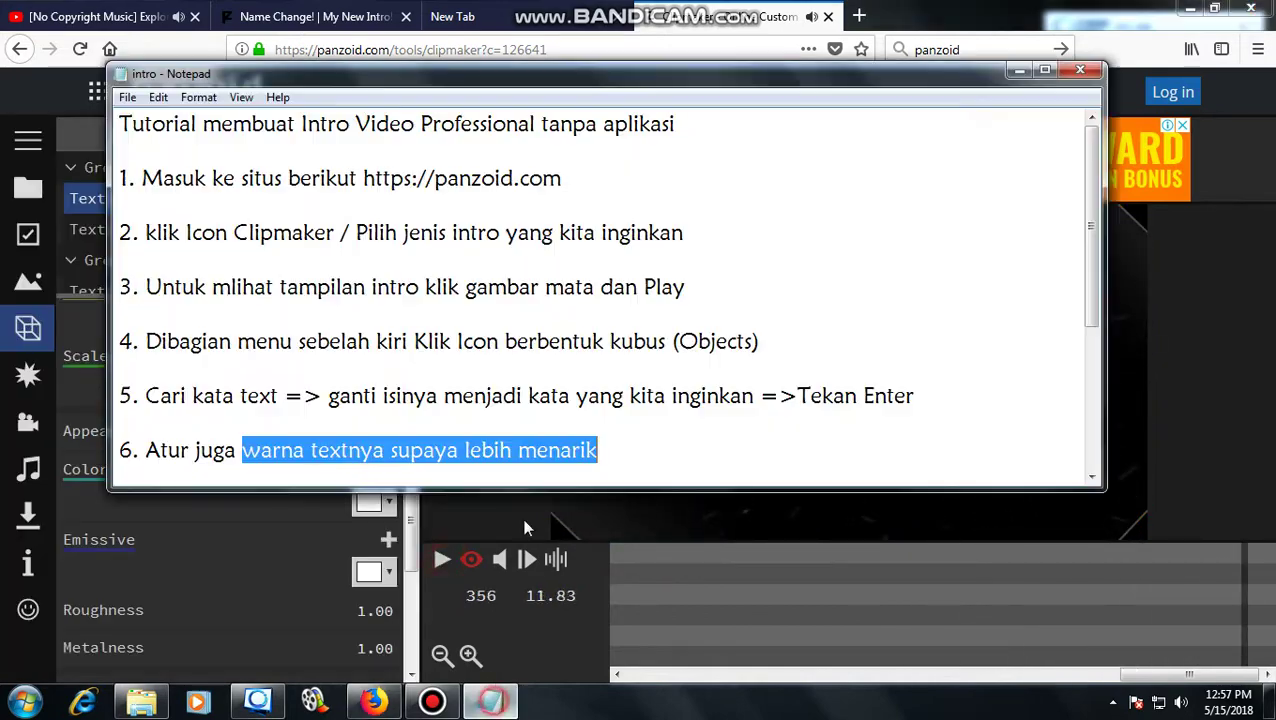
drag(527, 506, 528, 550)
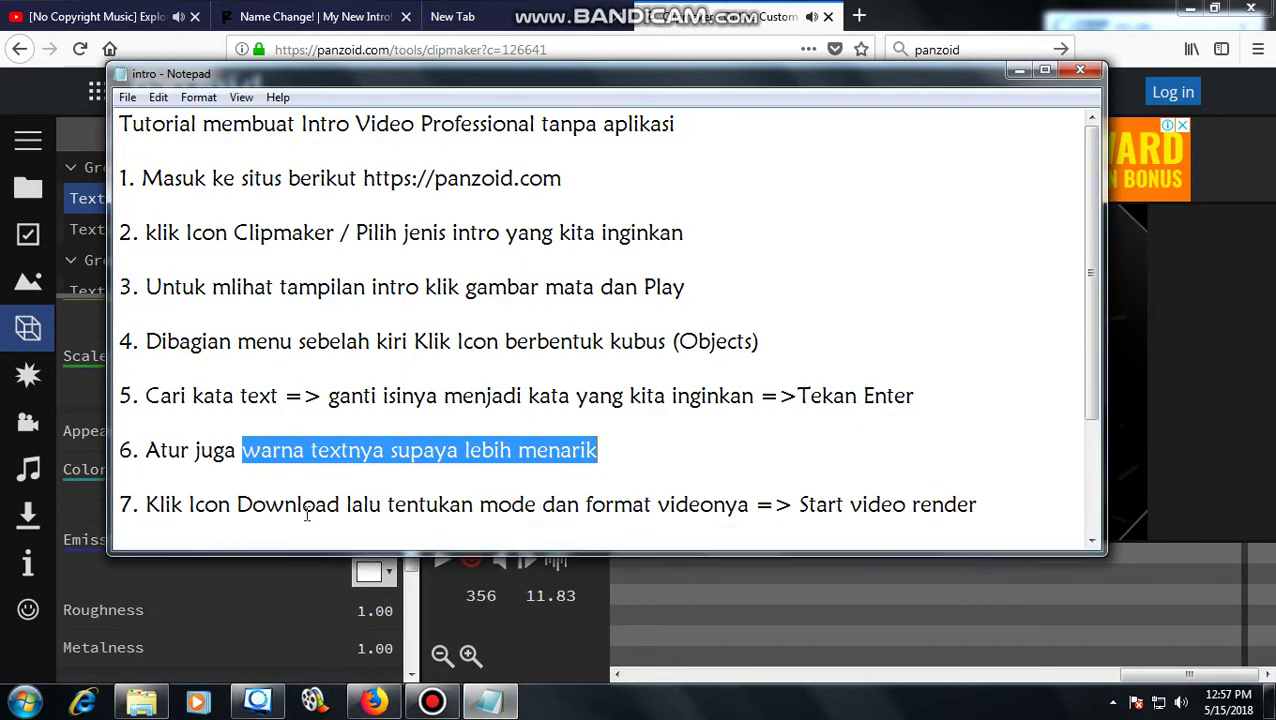
drag(238, 506, 343, 510)
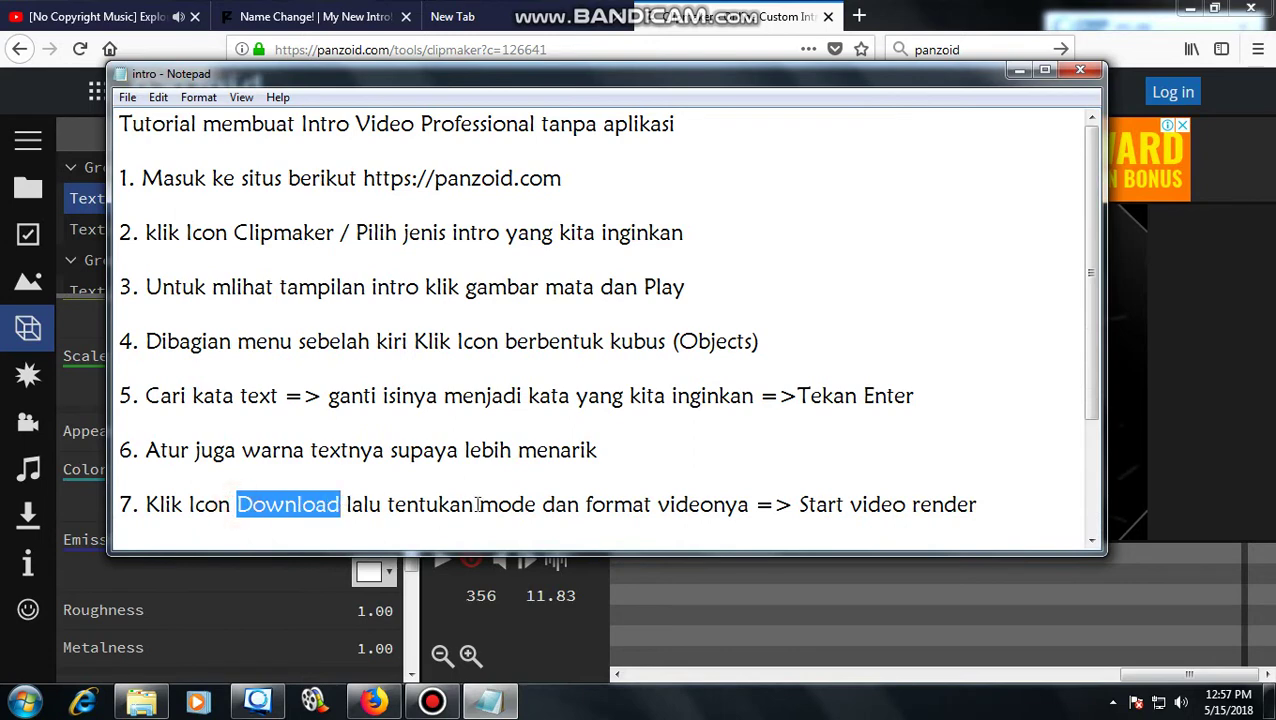
drag(477, 505, 628, 504)
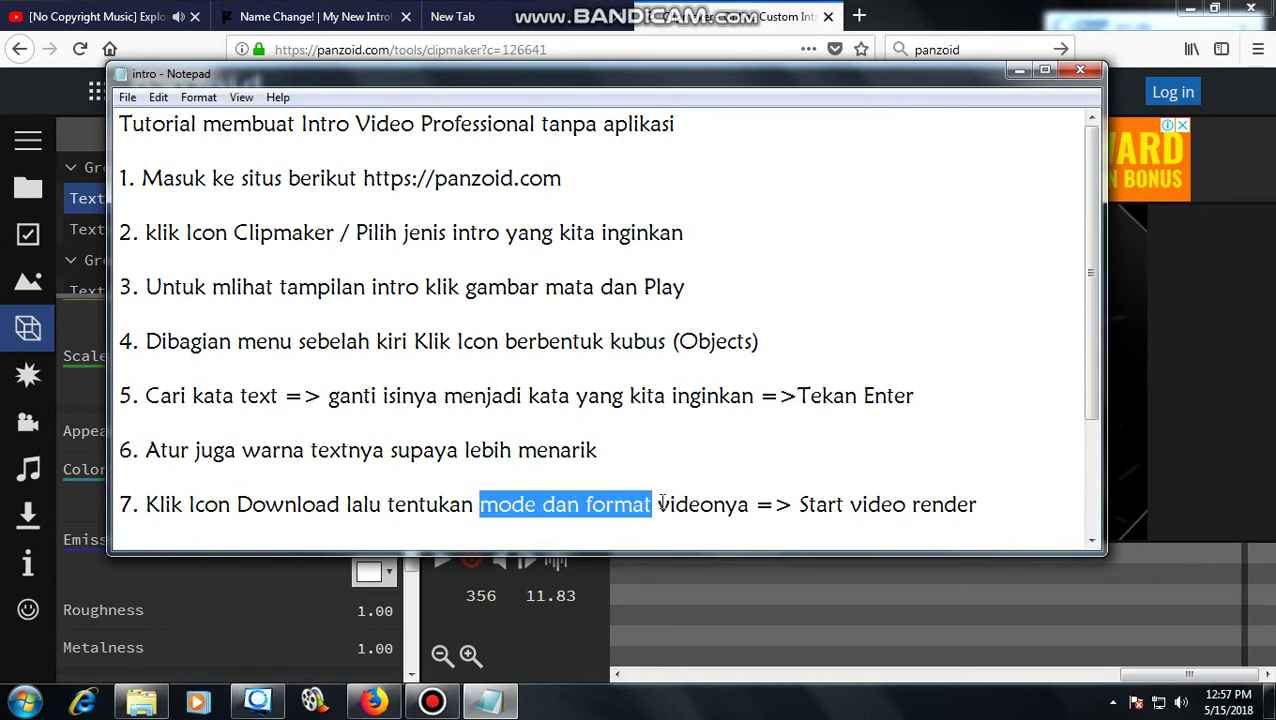
drag(796, 504, 980, 505)
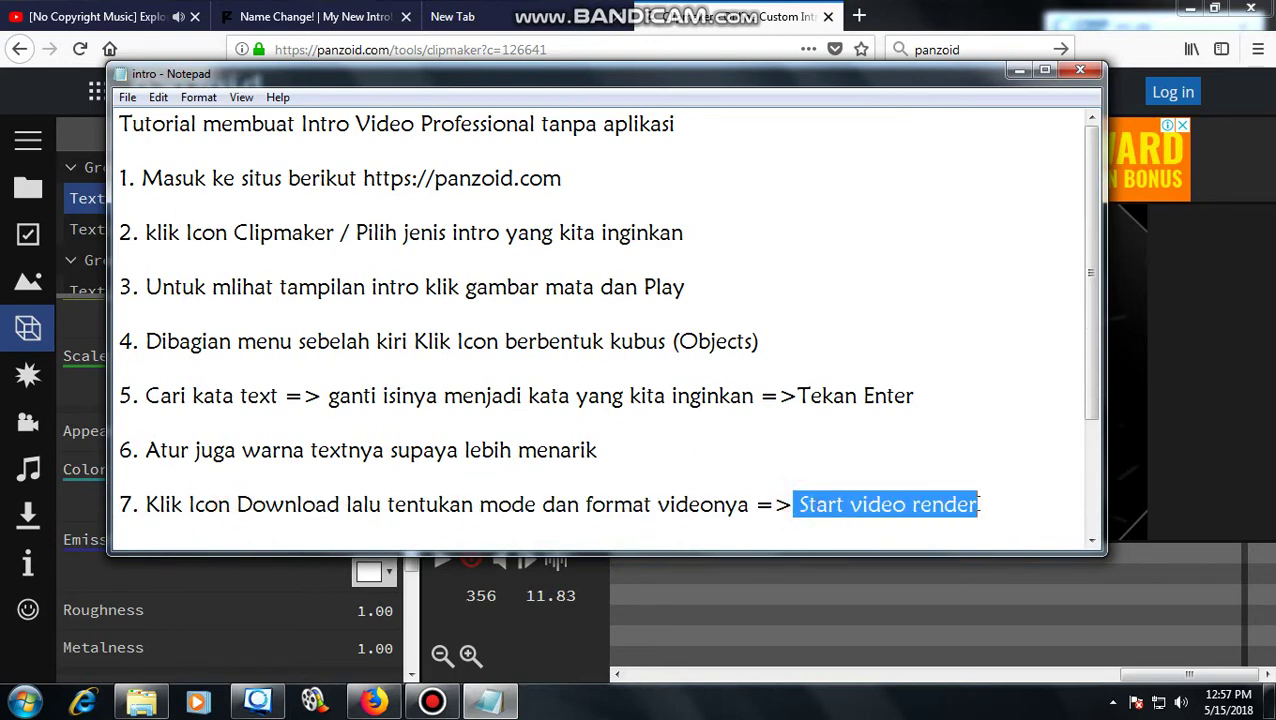
click(558, 617)
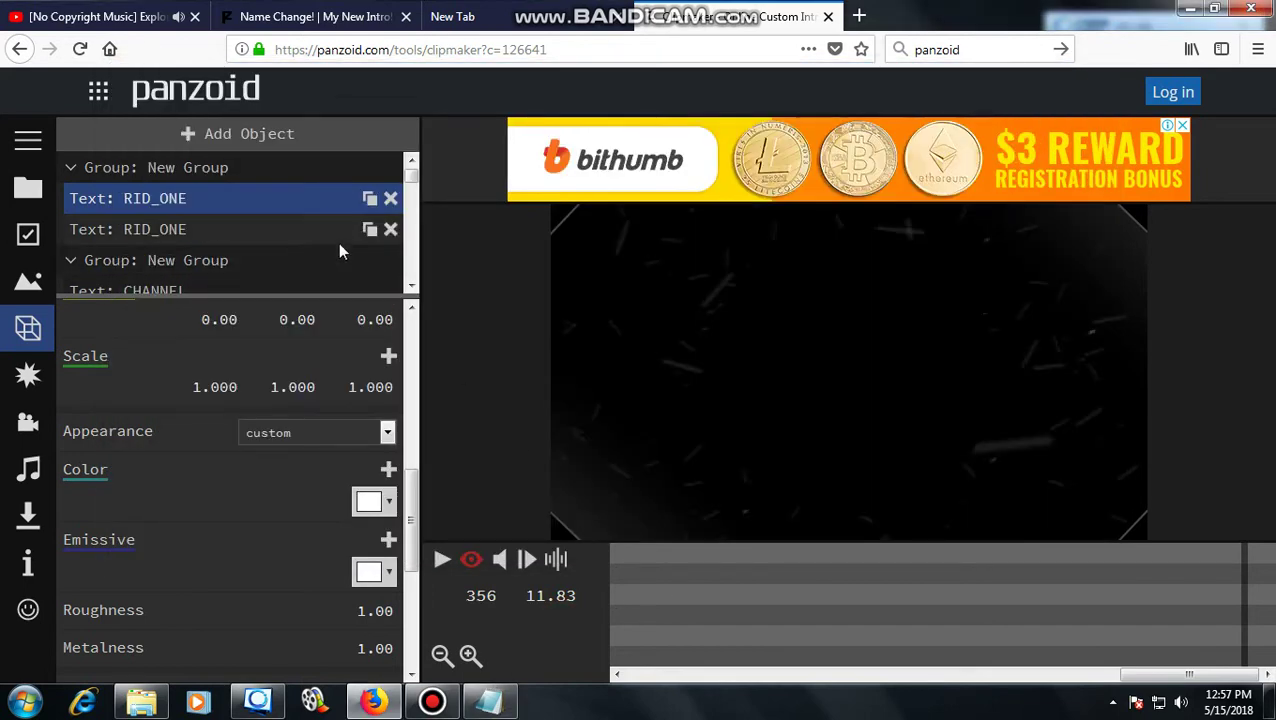
Step: Start the video render in balanced mode with the .webm (vp8/opus) format
click(28, 514)
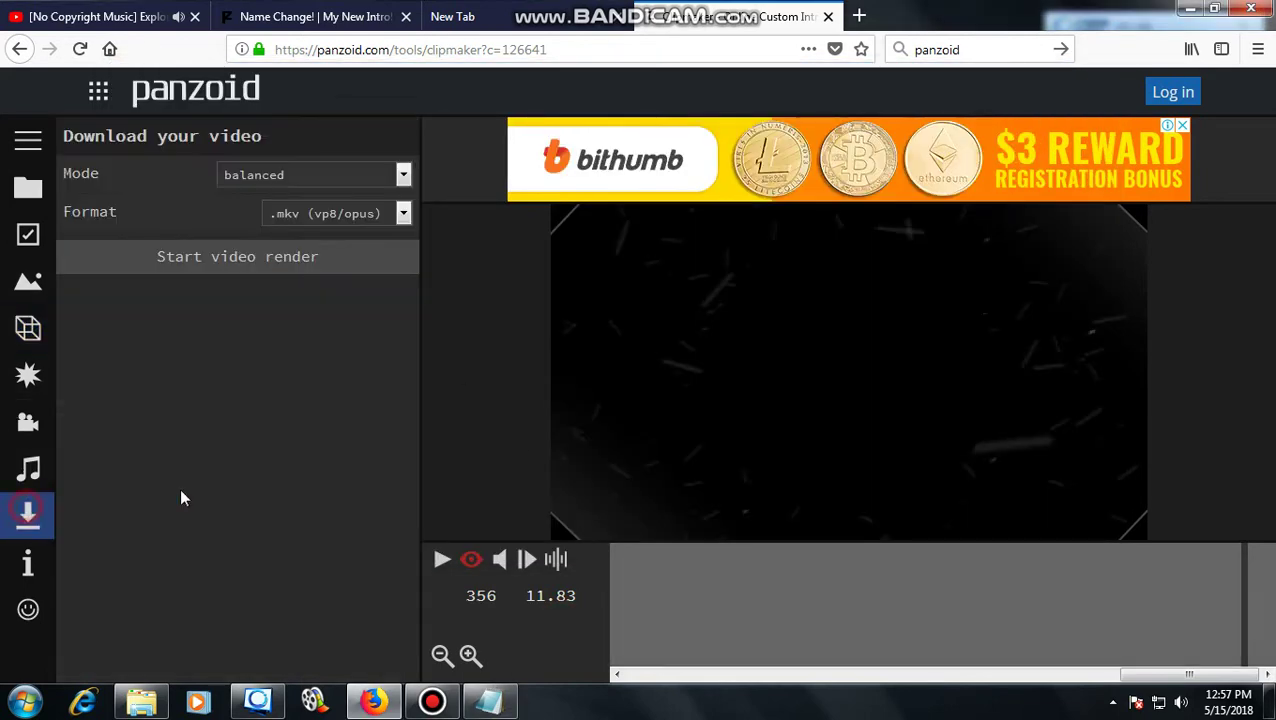
click(403, 175)
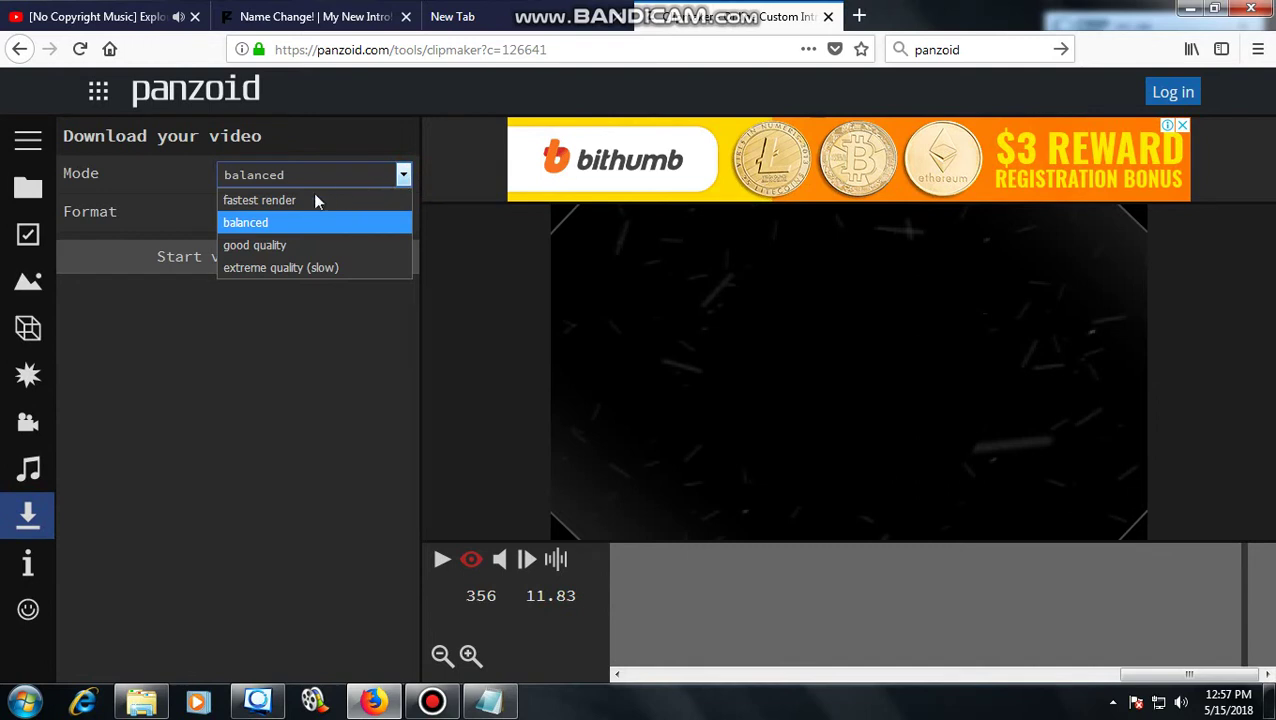
click(273, 224)
click(403, 213)
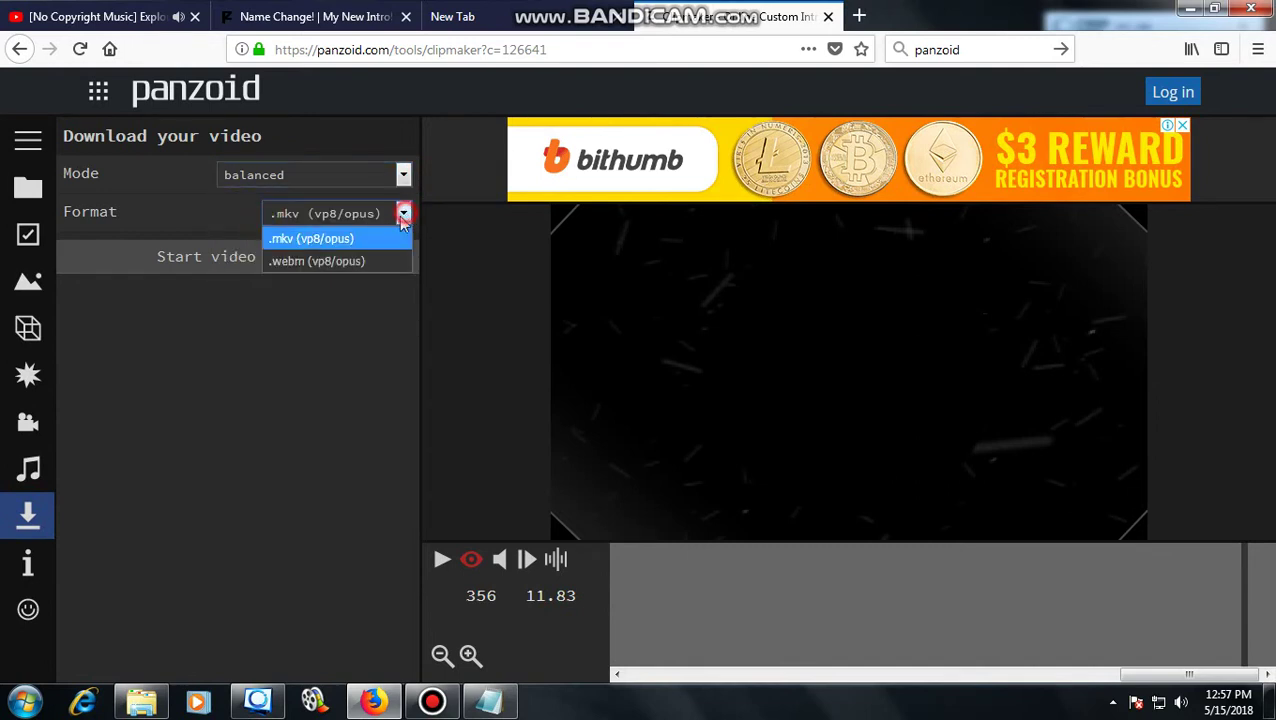
click(358, 262)
click(283, 260)
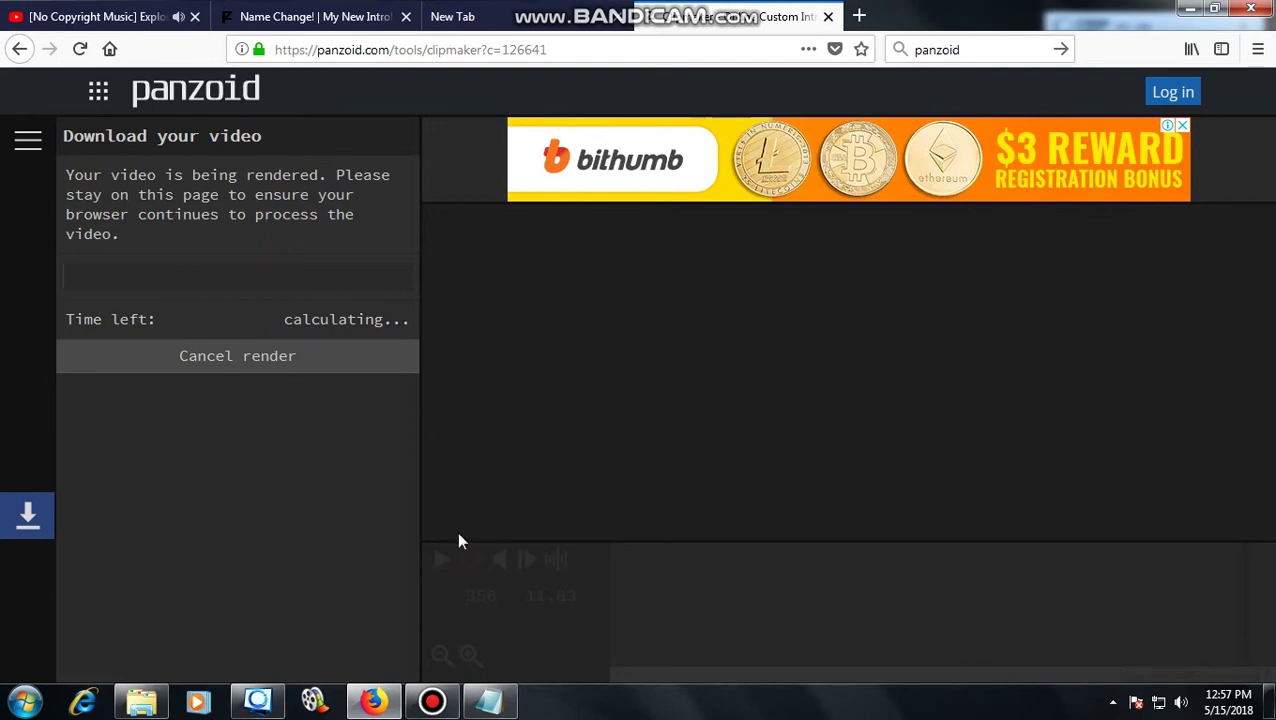
Step: Switch to the Notepad notes and review step 8 on saving the finished video file to the computer
click(489, 701)
drag(614, 549, 614, 607)
drag(367, 560, 915, 563)
click(679, 640)
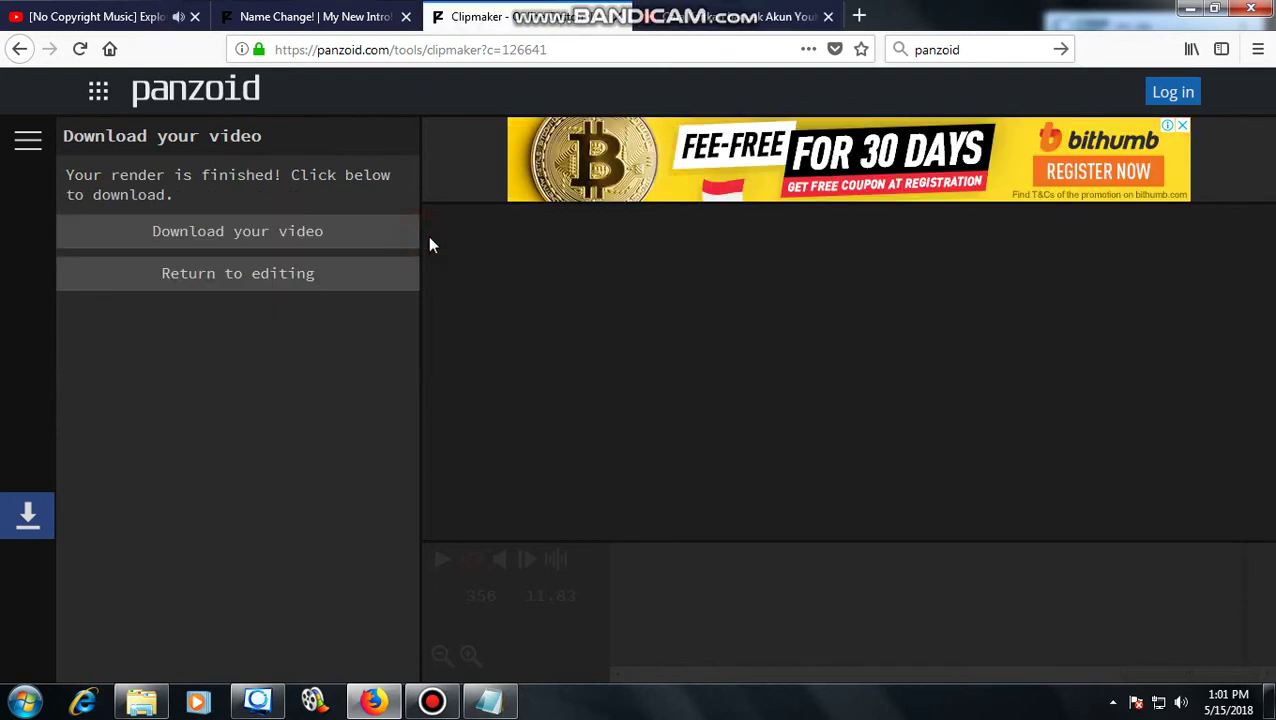
Step: Download the finished video render
click(277, 235)
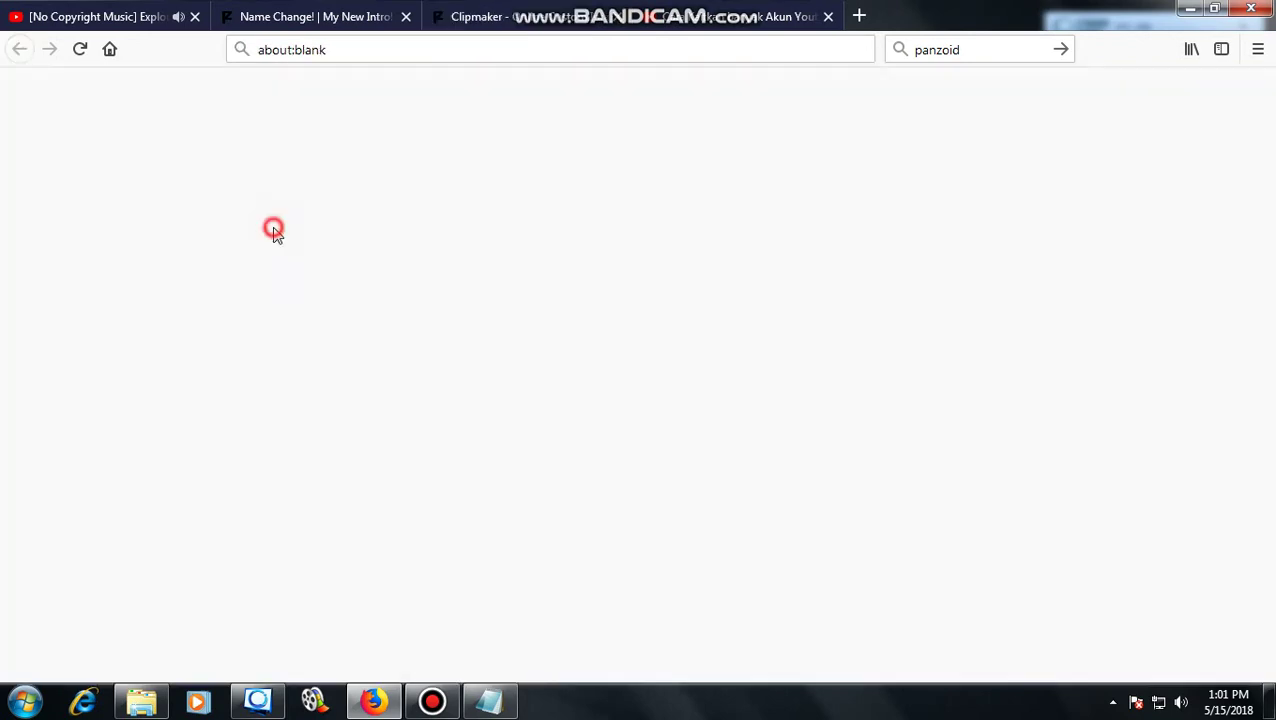
Step: Switch to the Notepad notes and review the closing line about using the intro to open new YouTube videos
click(490, 701)
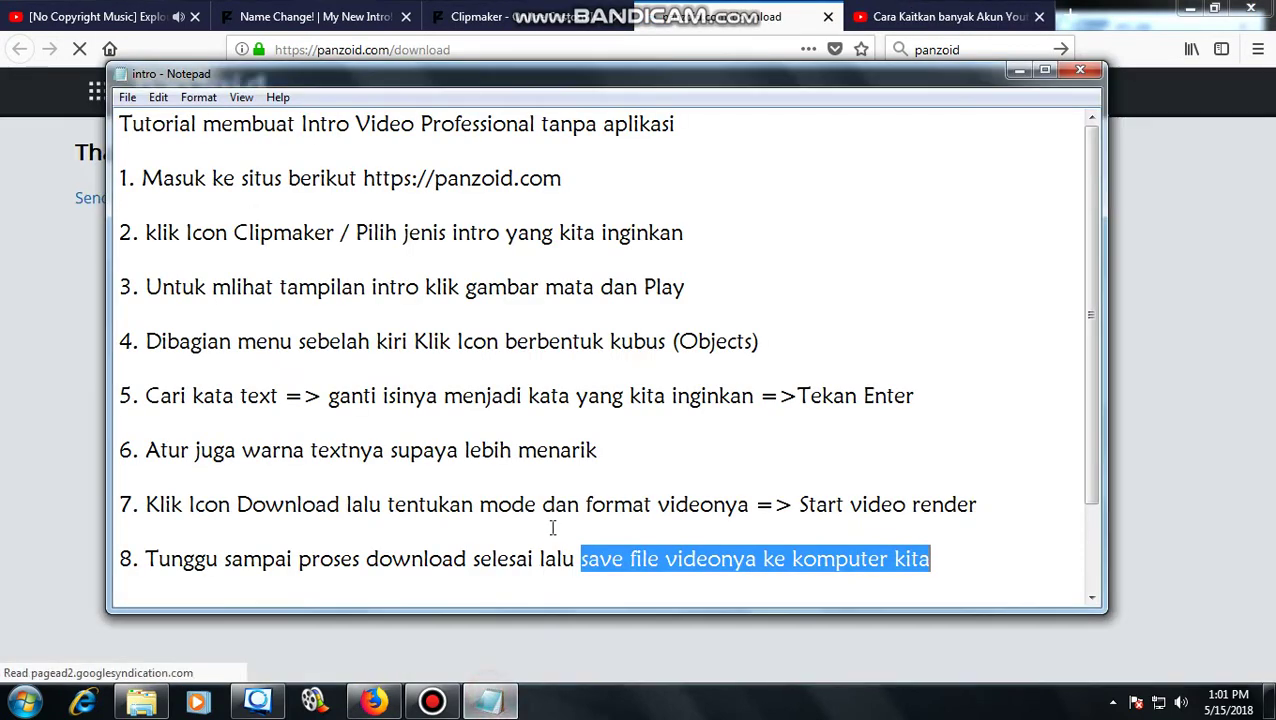
click(940, 561)
key(Return)
text(Nah, Sekarang intro video siap digunakan untuk opening video-video baru kita di youtube)
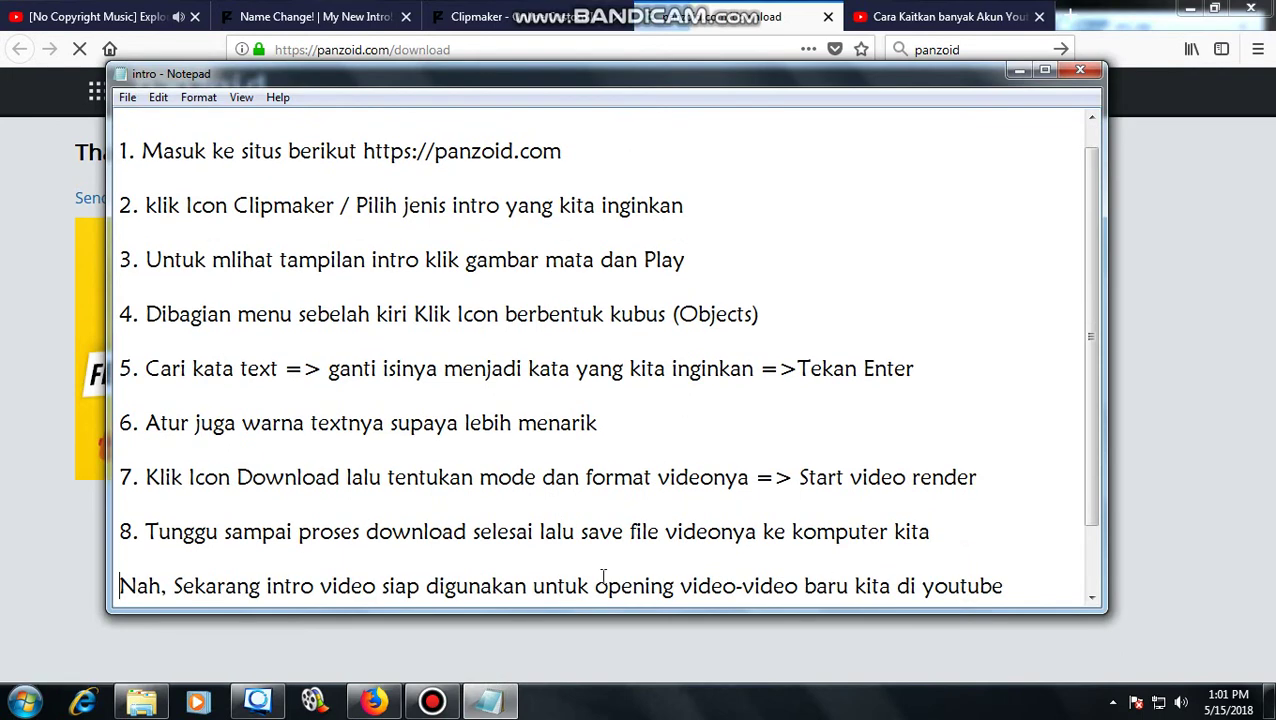
drag(121, 557, 1006, 560)
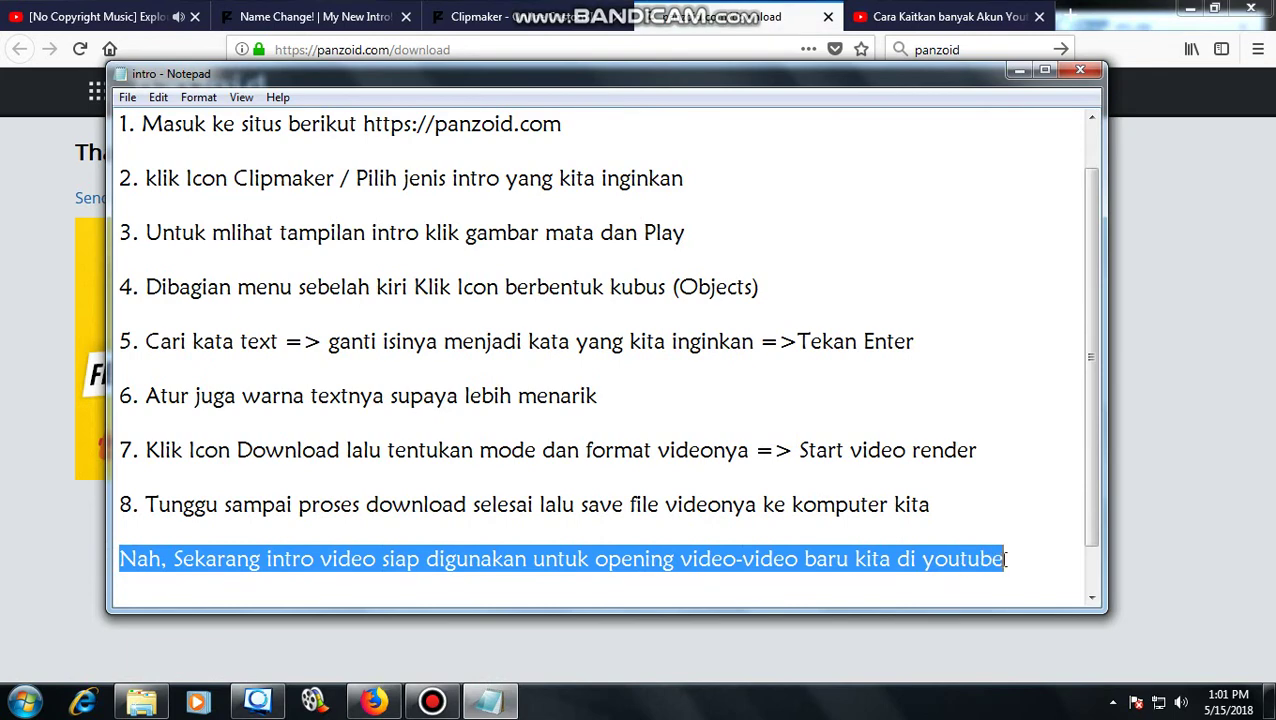
click(1008, 558)
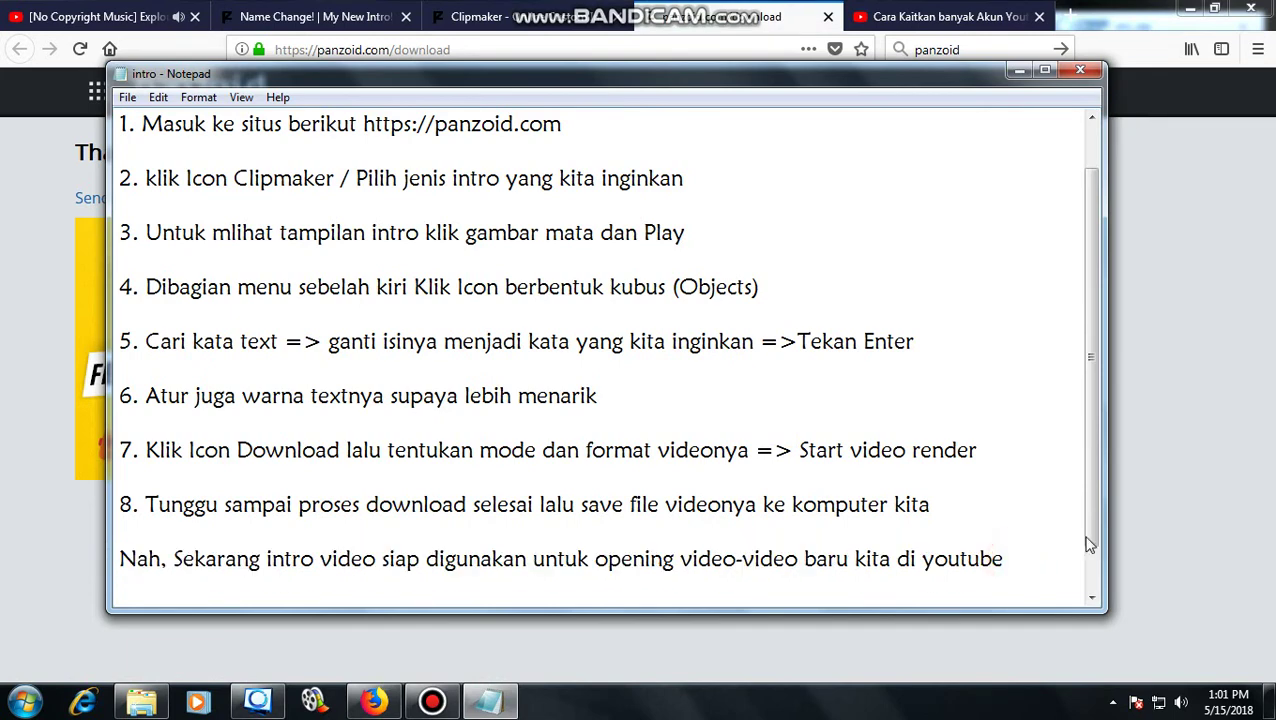
click(1168, 464)
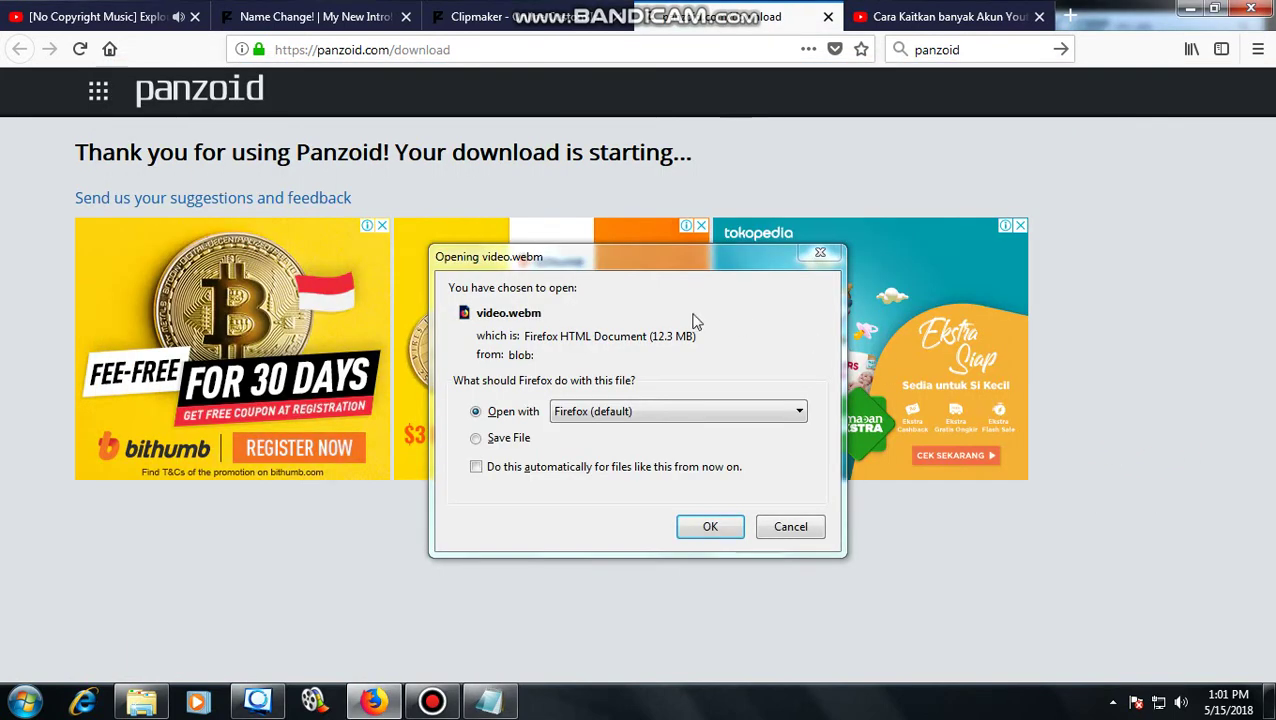
Step: Save video.webm to the computer and show the recent downloads
drag(564, 265, 564, 222)
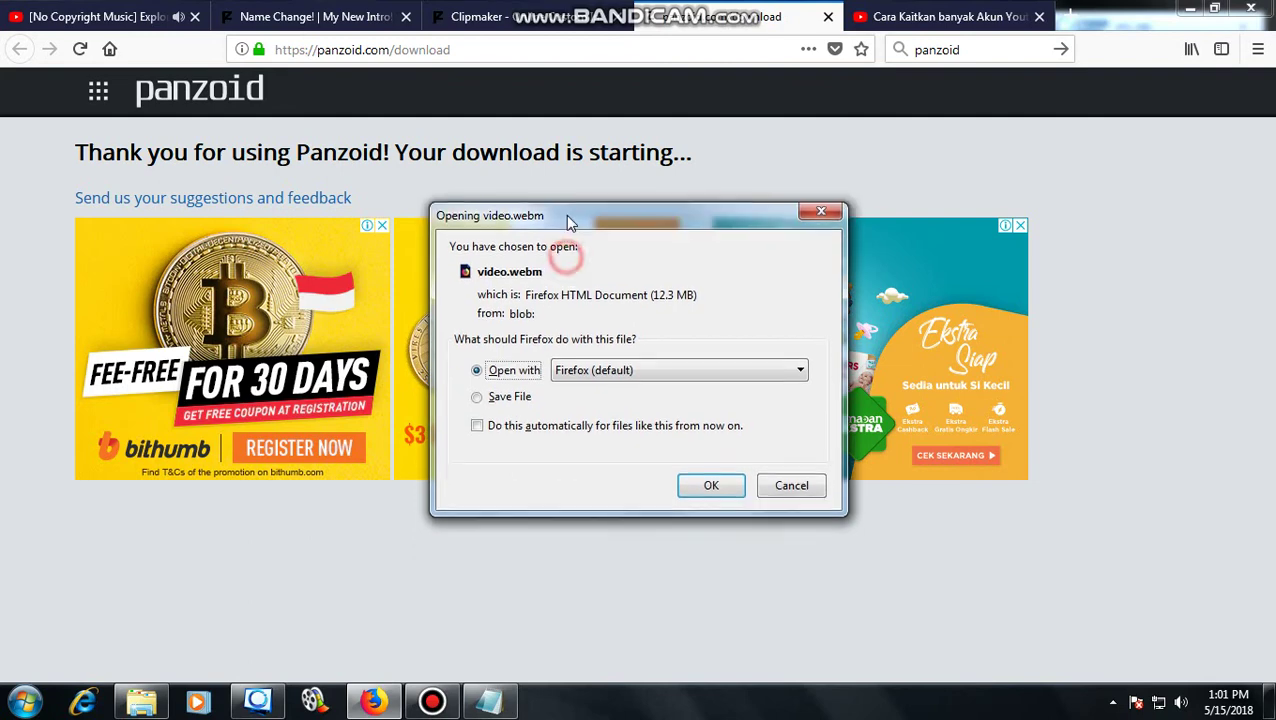
click(476, 394)
click(709, 484)
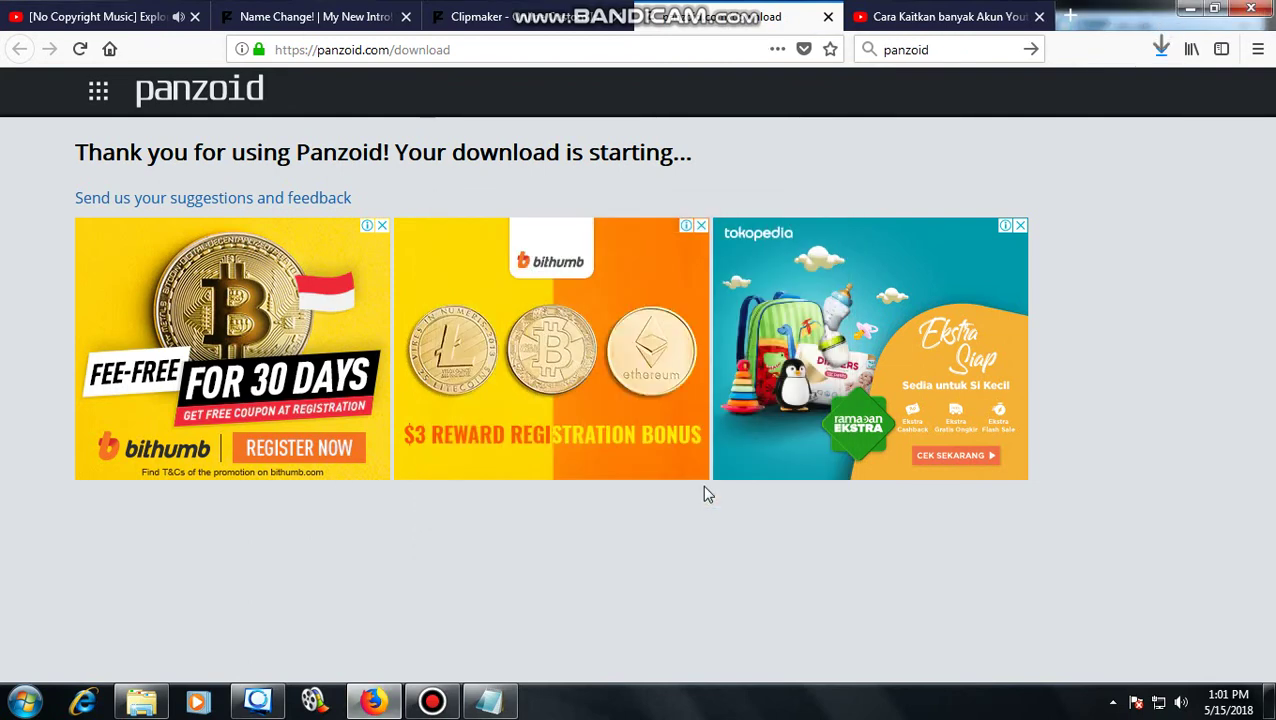
click(1162, 52)
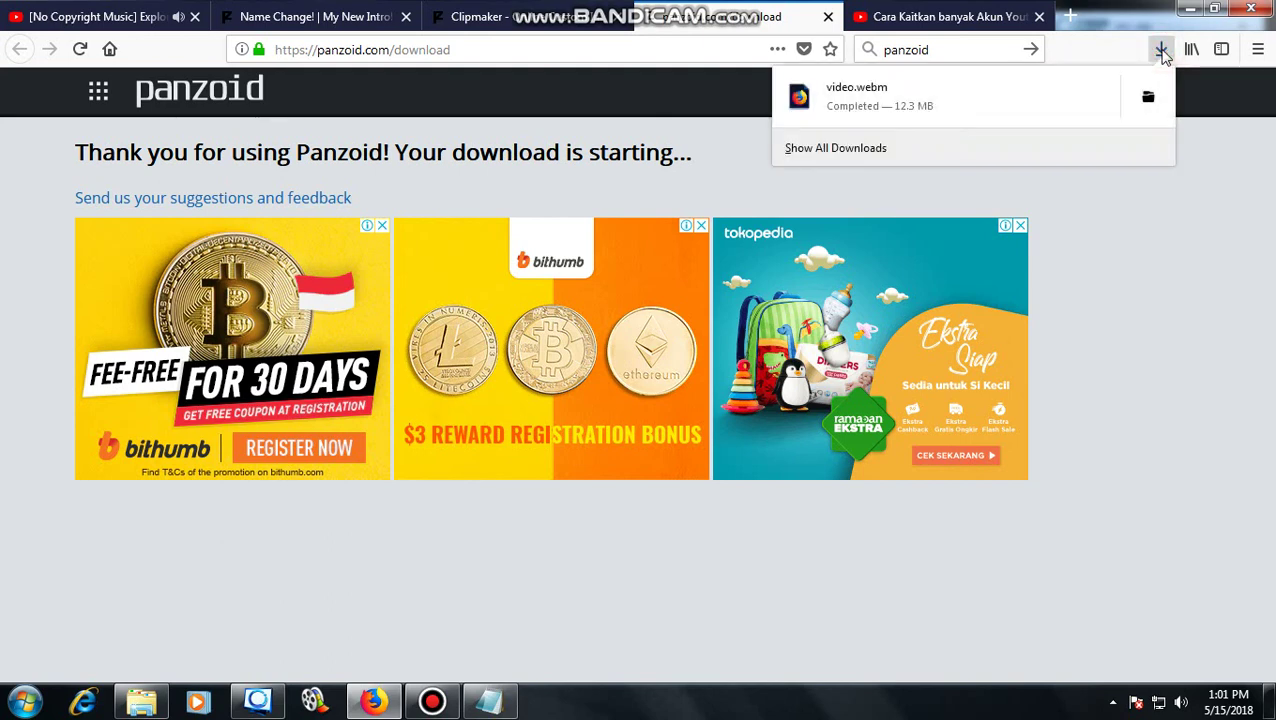